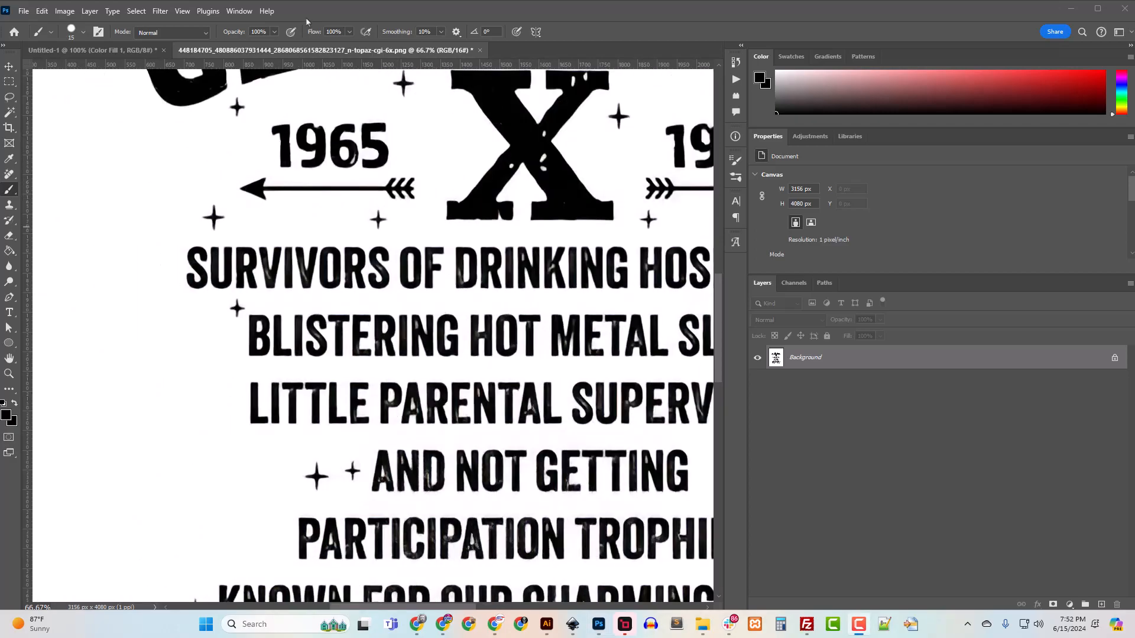
- Paint over the light scratches inside the letters of SURVIVORS and SUPERVISION in black with a 10 px brush
key("ctrl+plus")
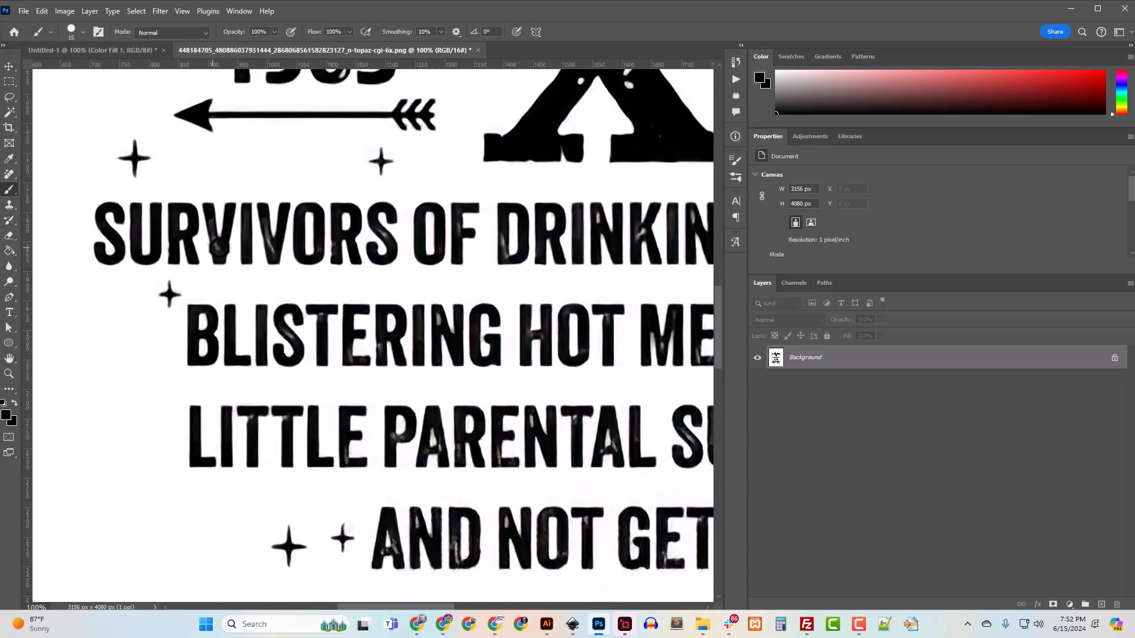
key("bracketleft")
left_click(83, 32)
left_click(84, 32)
left_click_drag(247, 211, 247, 254)
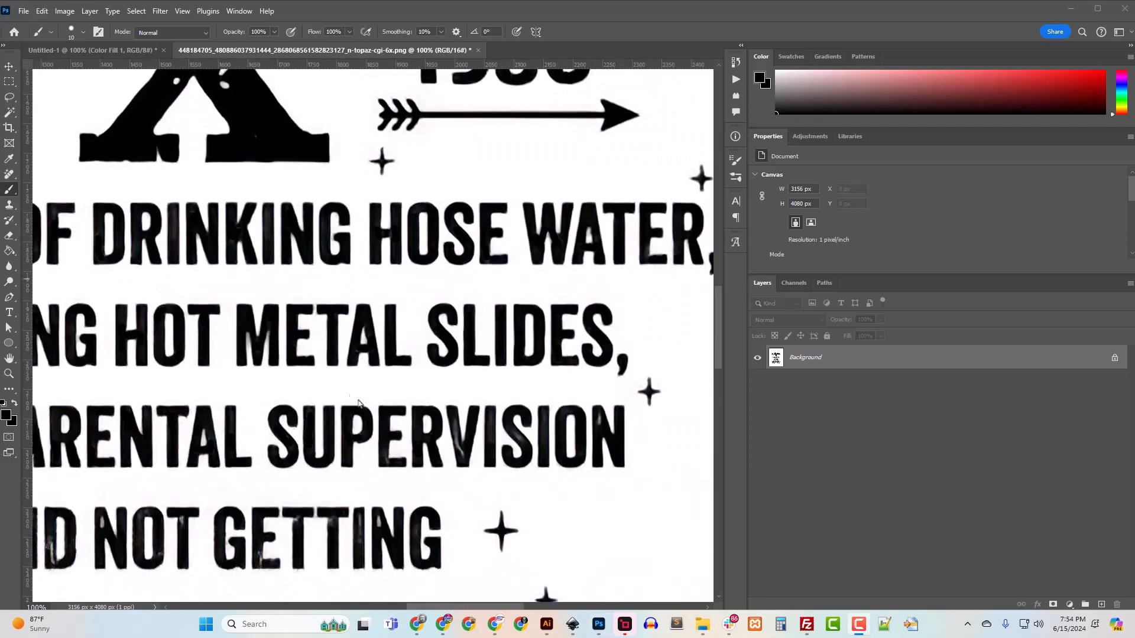
left_click(454, 421)
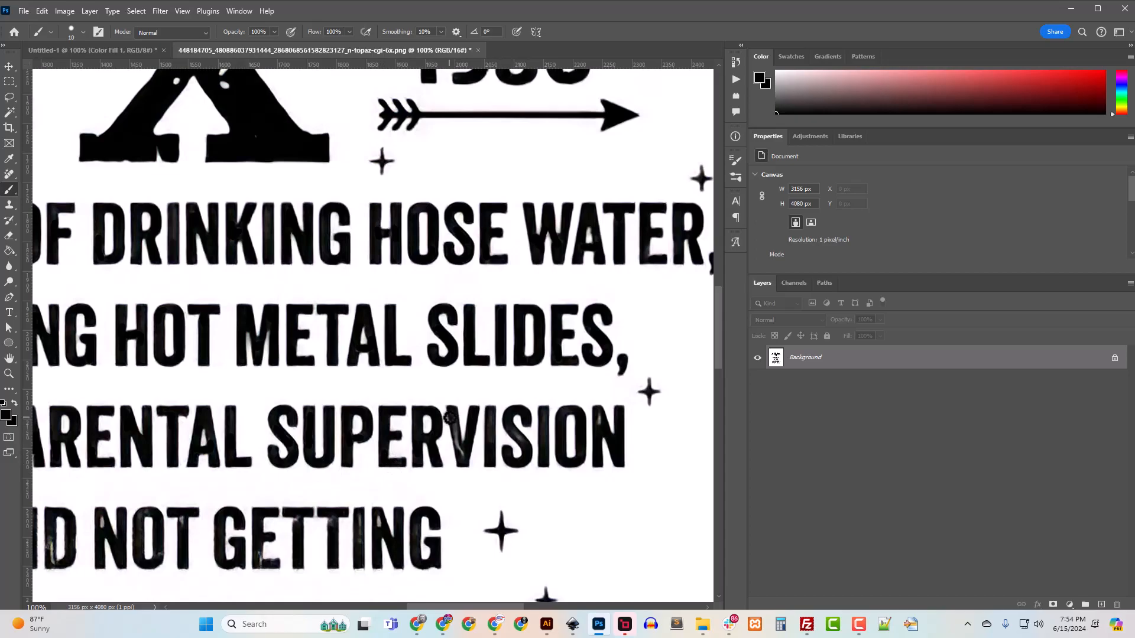
mouse_move(453, 419)
left_mouse_down()
mouse_move(463, 455)
mouse_move(490, 412)
mouse_move(492, 452)
mouse_move(502, 444)
mouse_move(488, 418)
mouse_move(490, 444)
left_mouse_up()
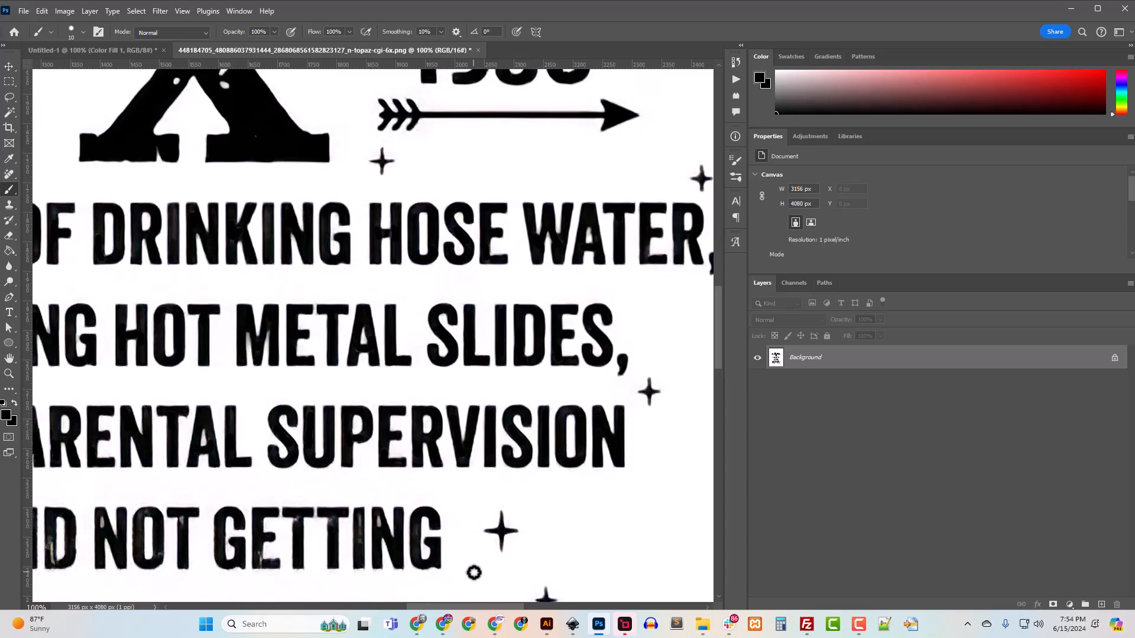
- Fill the light flecks inside the letters of GENERATION in the last text line with black brush strokes
scroll(475, 577, "down", 1)
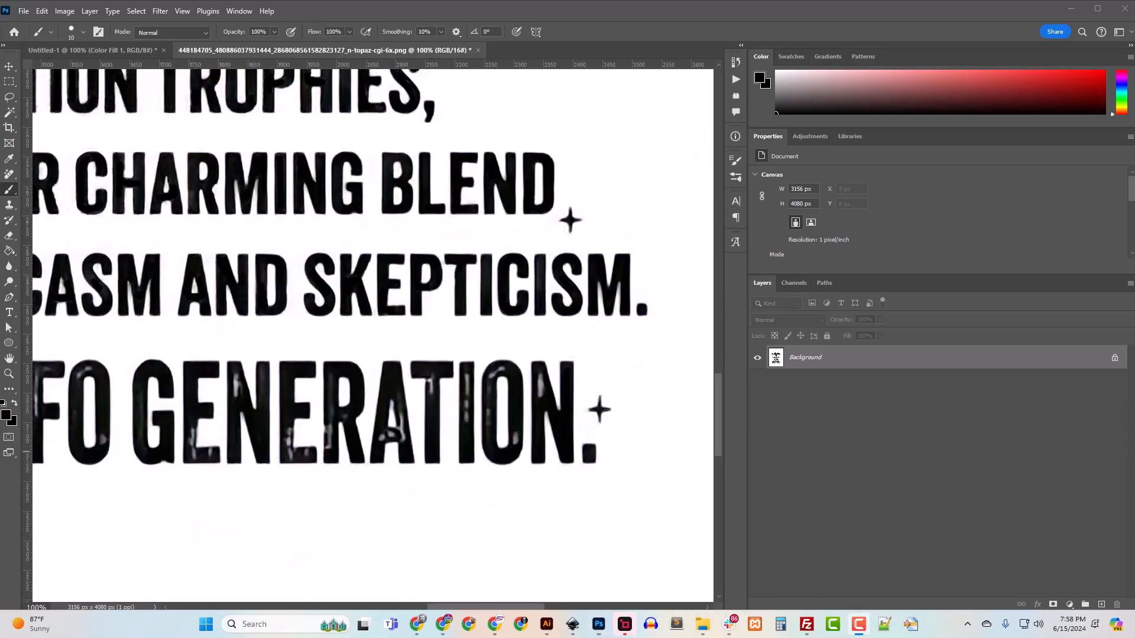
mouse_move(541, 377)
left_mouse_down()
mouse_move(514, 447)
mouse_move(500, 371)
mouse_move(489, 426)
mouse_move(466, 374)
mouse_move(467, 428)
mouse_move(431, 373)
mouse_move(426, 398)
mouse_move(434, 380)
mouse_move(463, 374)
mouse_move(469, 386)
mouse_move(404, 442)
mouse_move(398, 387)
mouse_move(400, 435)
left_mouse_up()
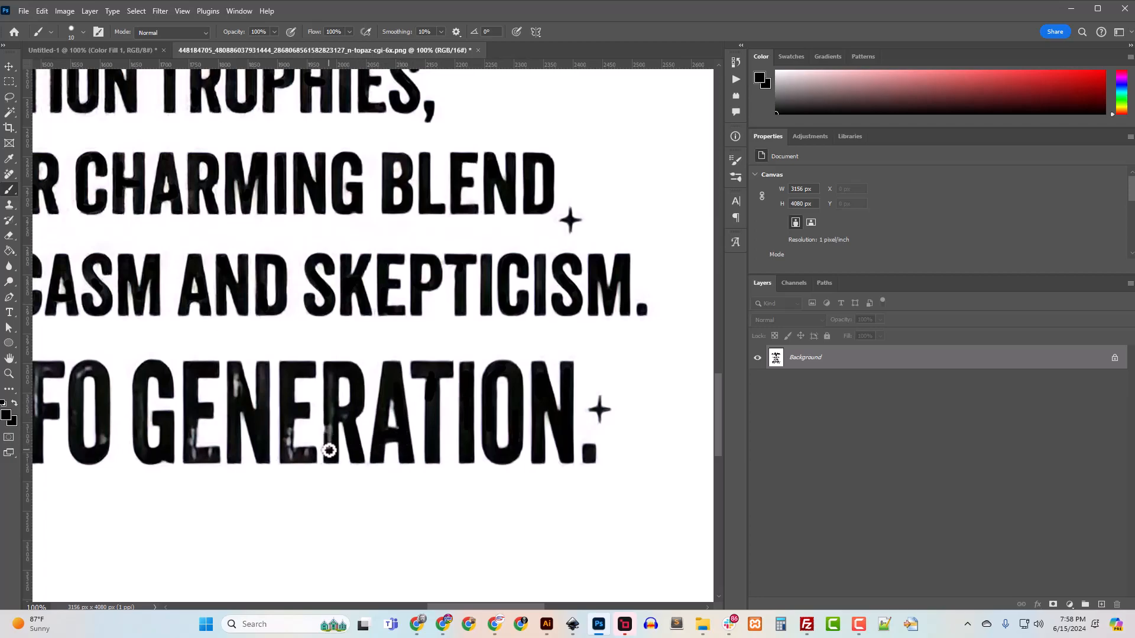
mouse_move(330, 426)
left_mouse_down()
mouse_move(329, 372)
mouse_move(332, 444)
left_mouse_up()
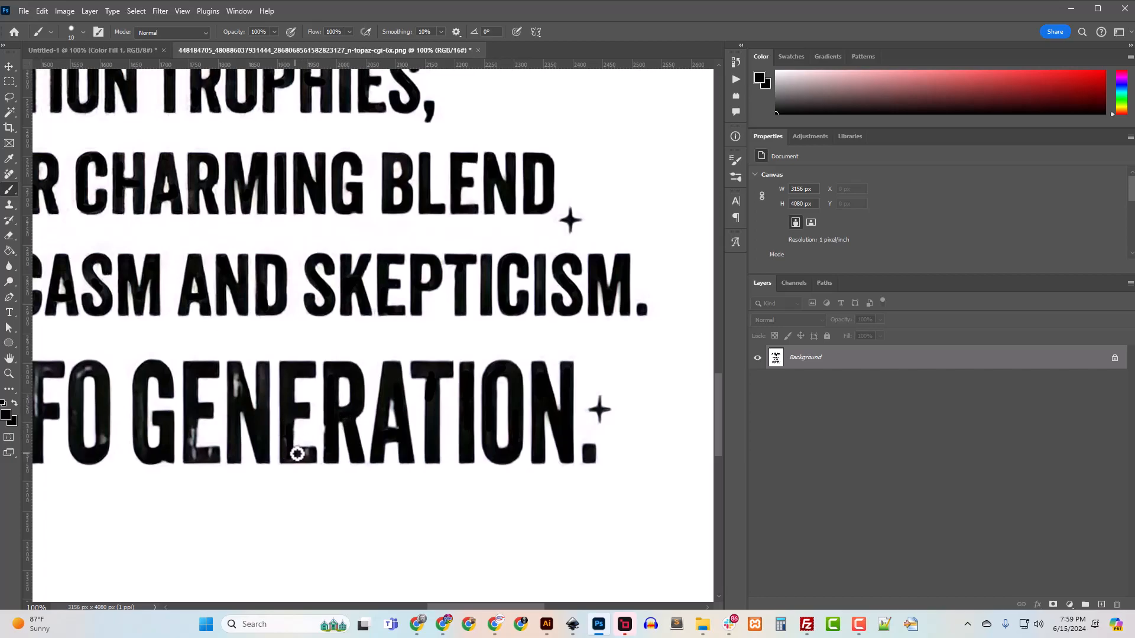
left_click_drag(286, 452, 286, 437)
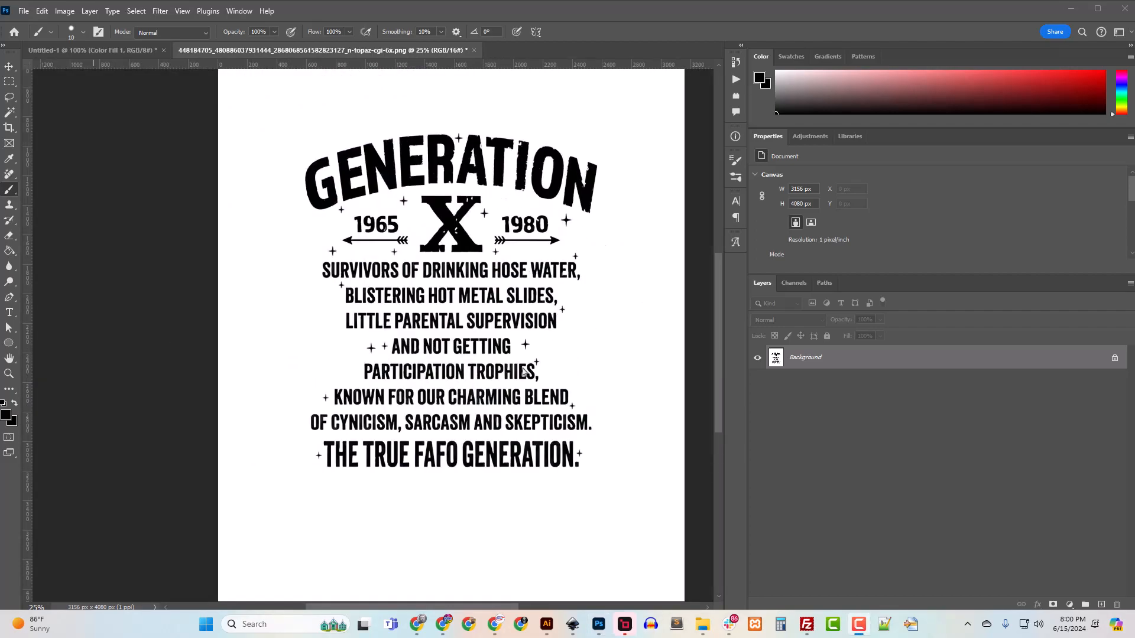
- Crop the canvas on all four sides close to the artwork, to about 2092 × 2368 px
left_click(24, 12)
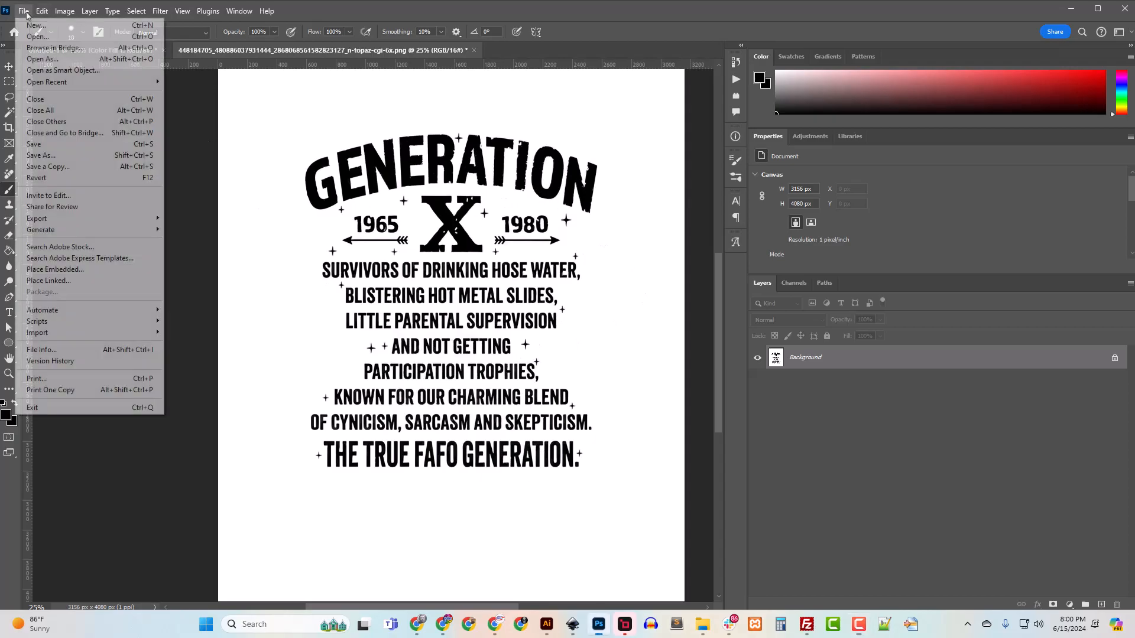
left_click(307, 17)
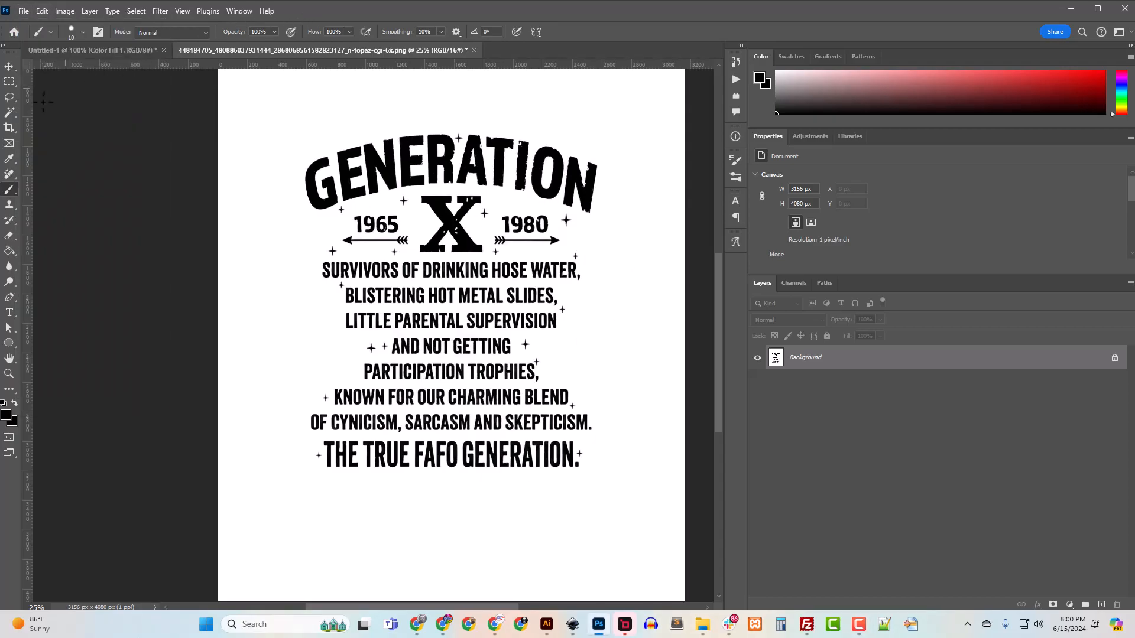
key("c")
scroll(476, 114, "up", 3)
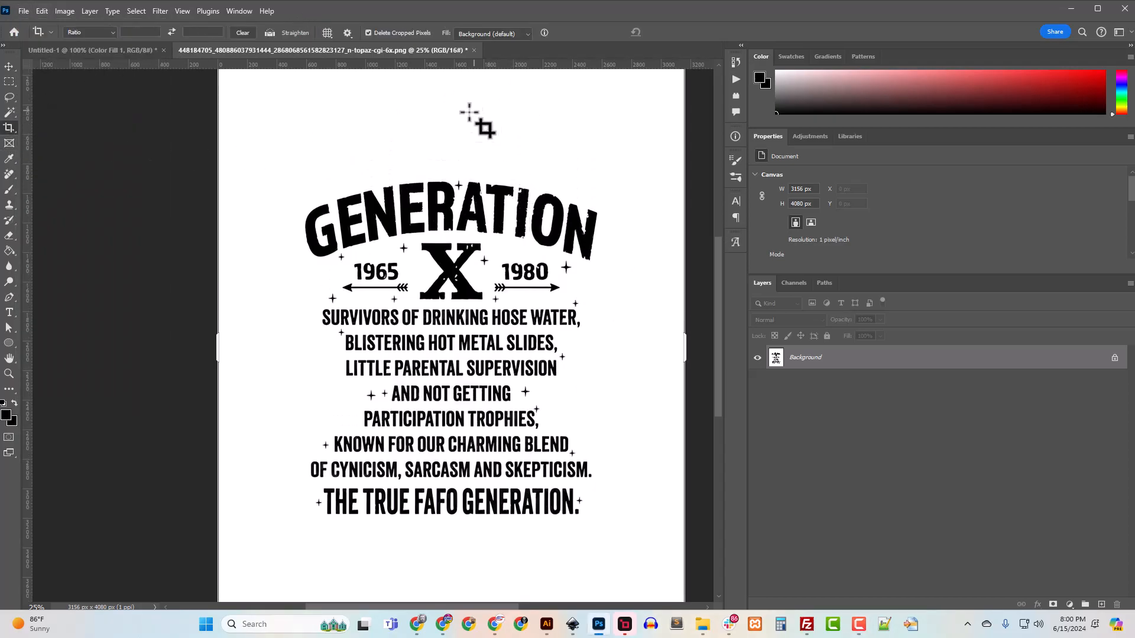
left_click_drag(451, 90, 454, 149)
left_click_drag(216, 387, 257, 392)
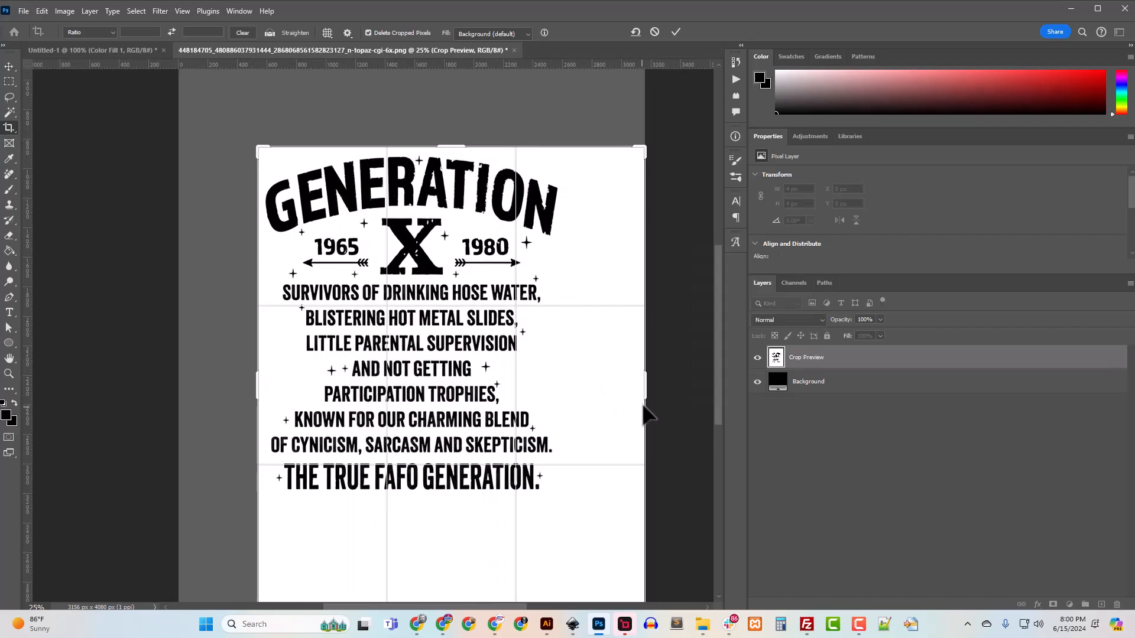
left_click_drag(645, 390, 607, 392)
left_click_drag(455, 569, 455, 507)
key("Return")
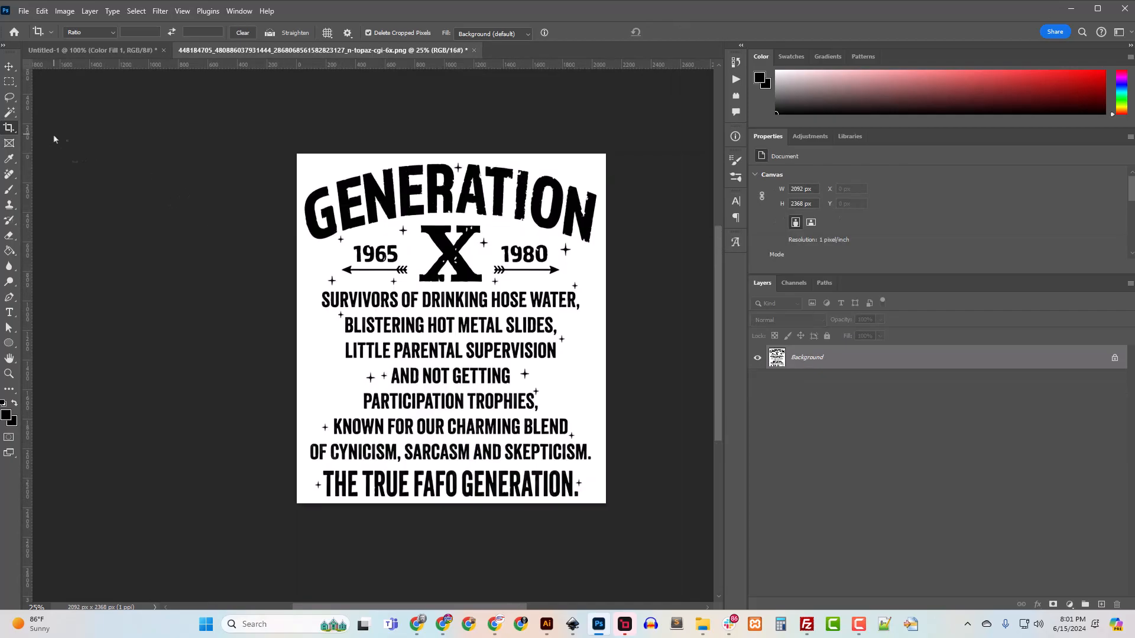
- Export the cropped artwork as a PNG named GEN_X.png in the Downloads folder
left_click(27, 13)
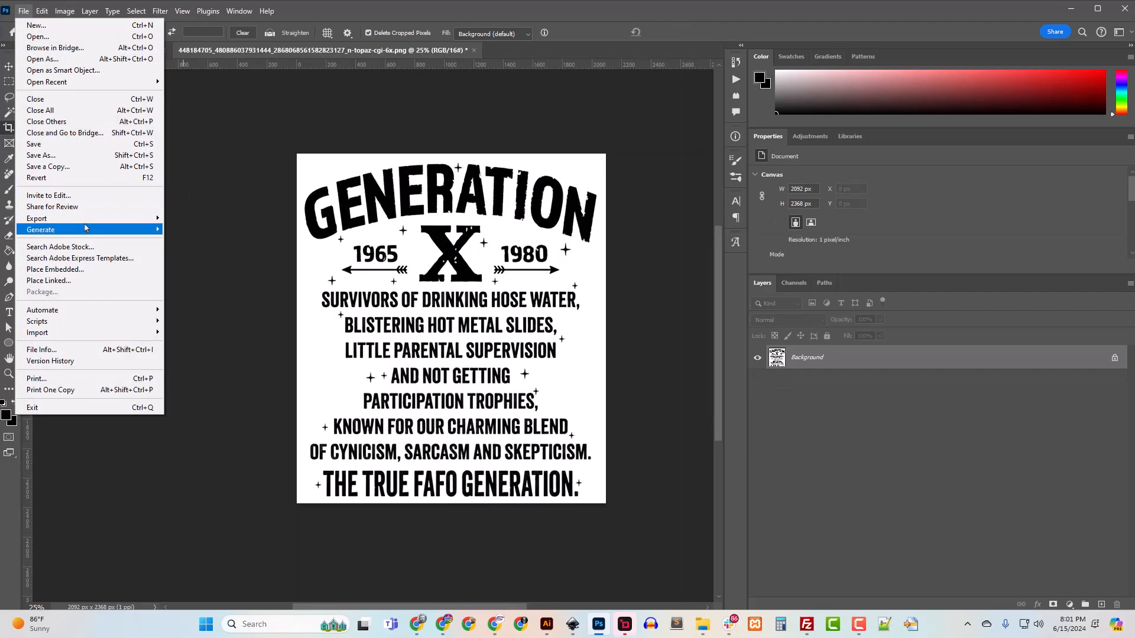
mouse_move(87, 220)
left_click(193, 220)
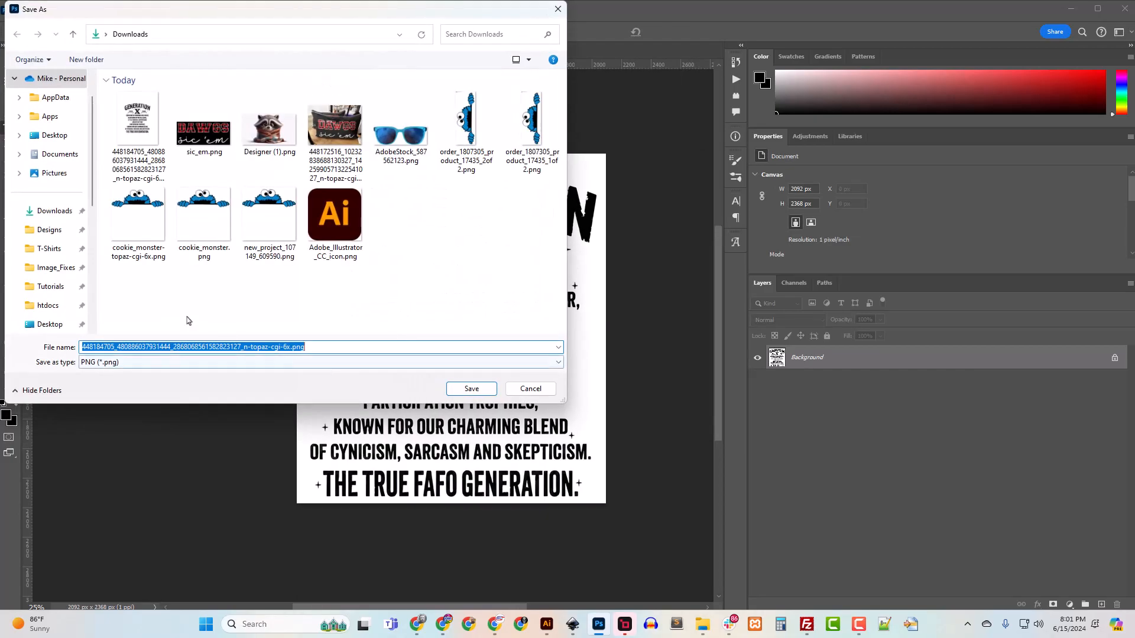
left_click(277, 347)
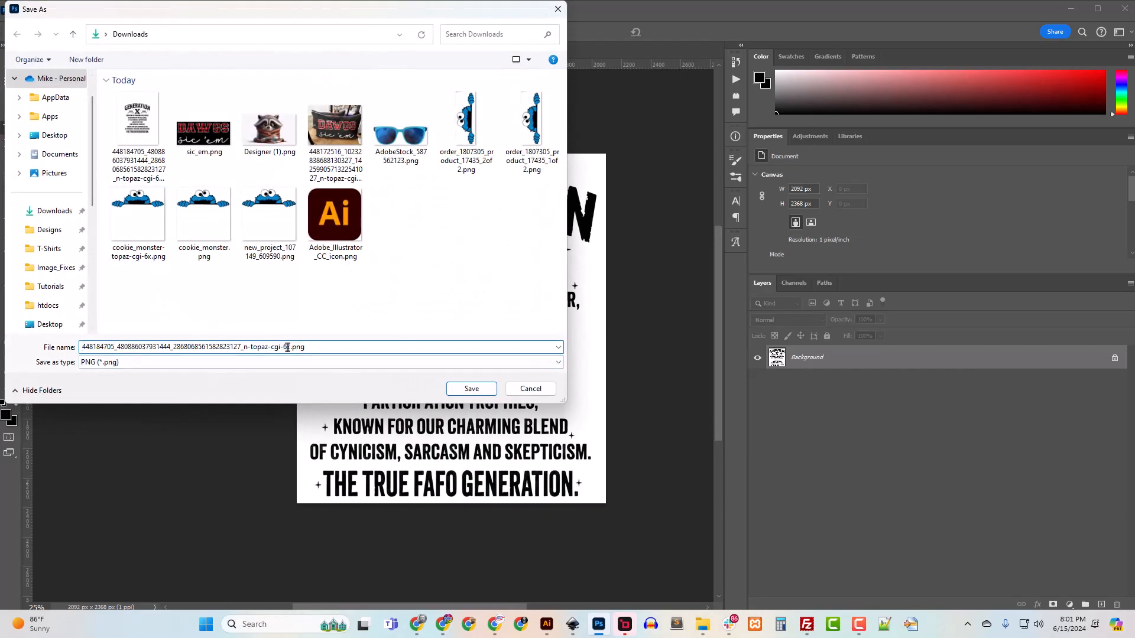
left_click_drag(272, 347, 36, 341)
type("G")
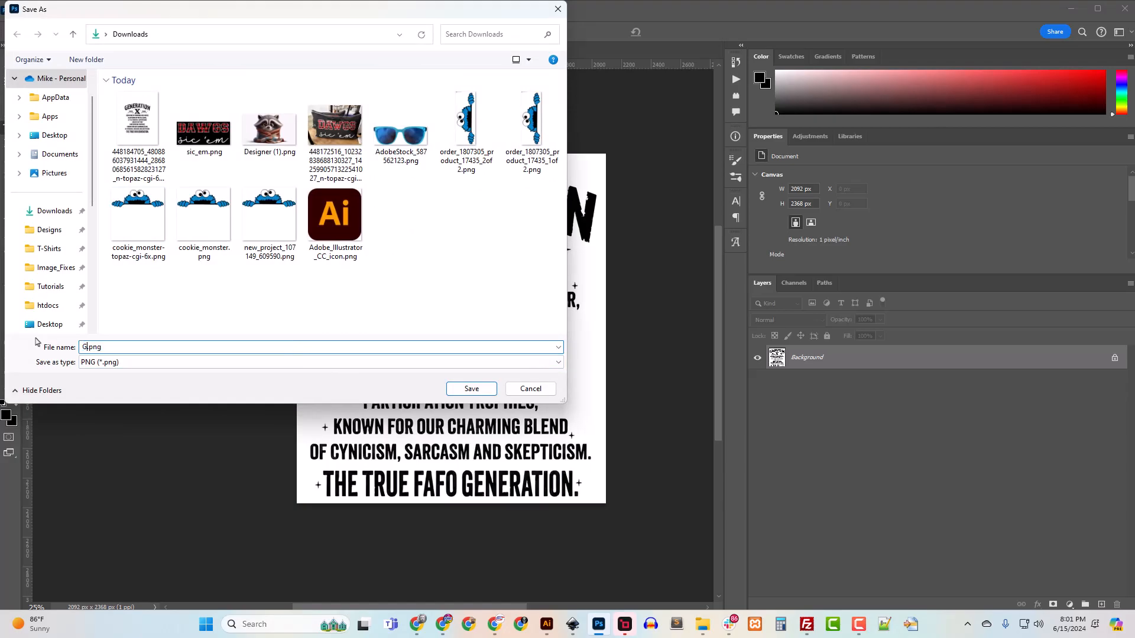
type("EN_X")
key("Return")
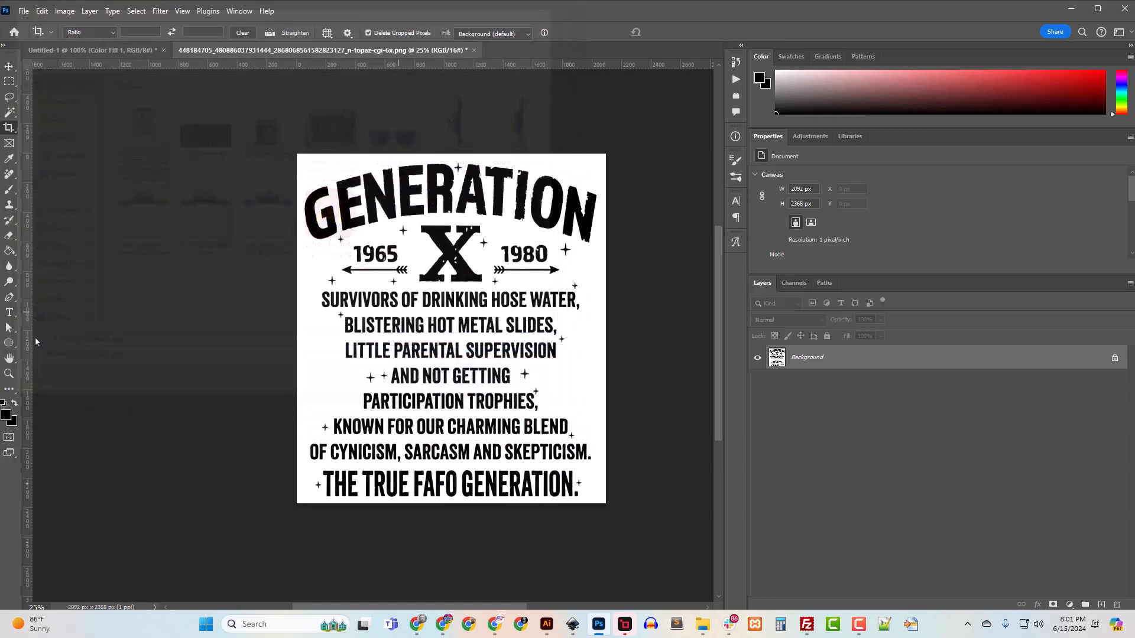
- Switch to Inkscape and create a new blank document
left_click(572, 627)
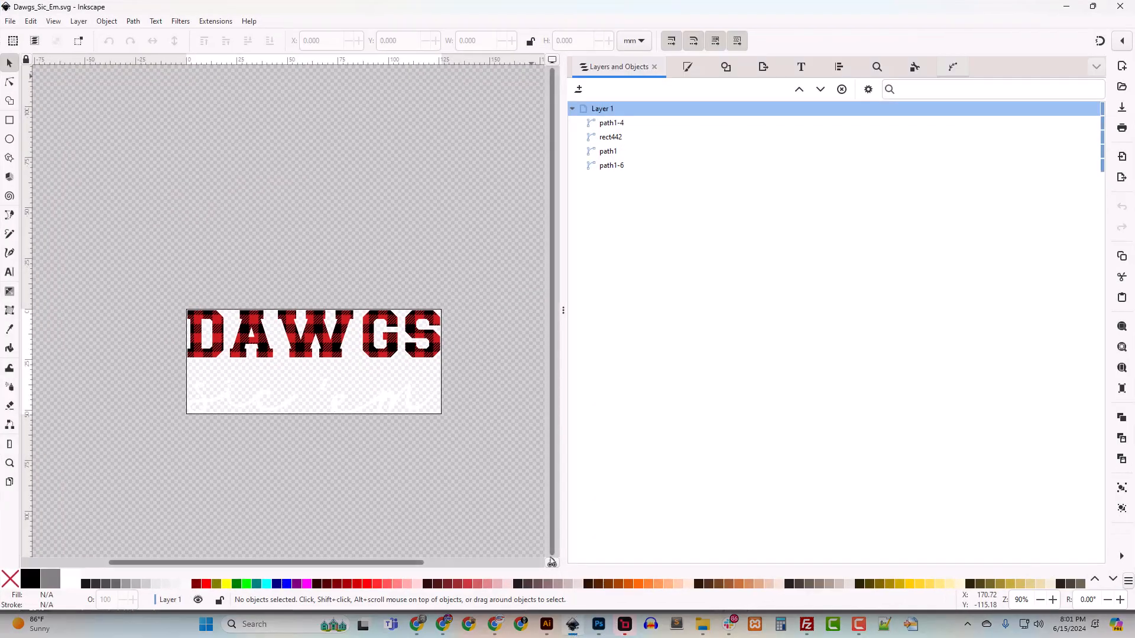
left_click(10, 20)
left_click(25, 35)
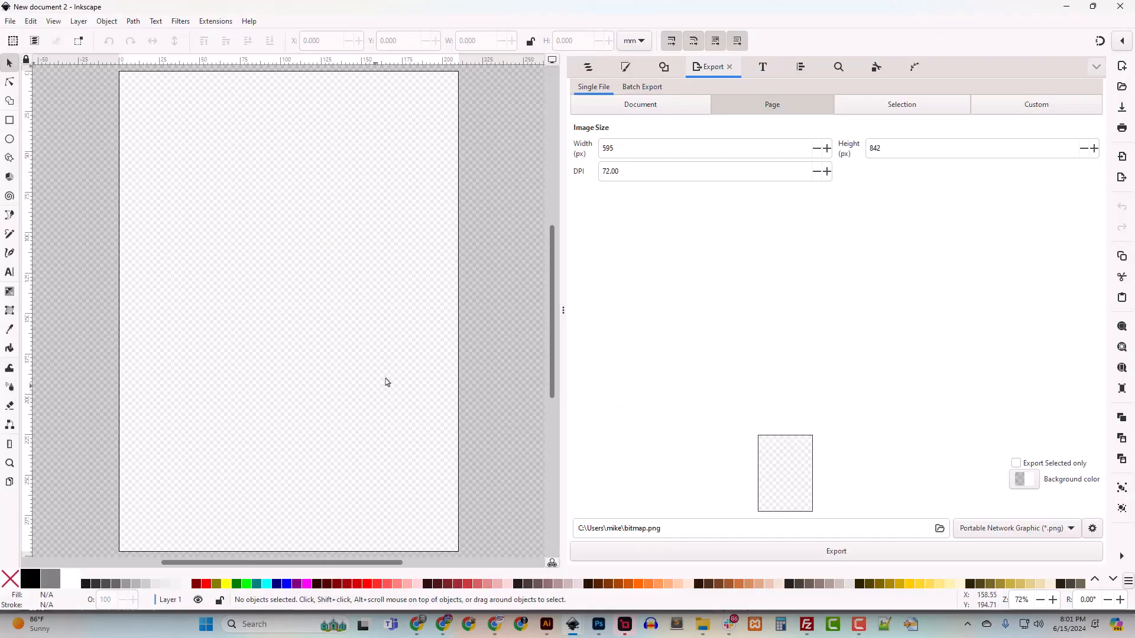
- Try to import GEN_X.png from the Downloads folder onto the page, and delete the placed image
mouse_move(702, 625)
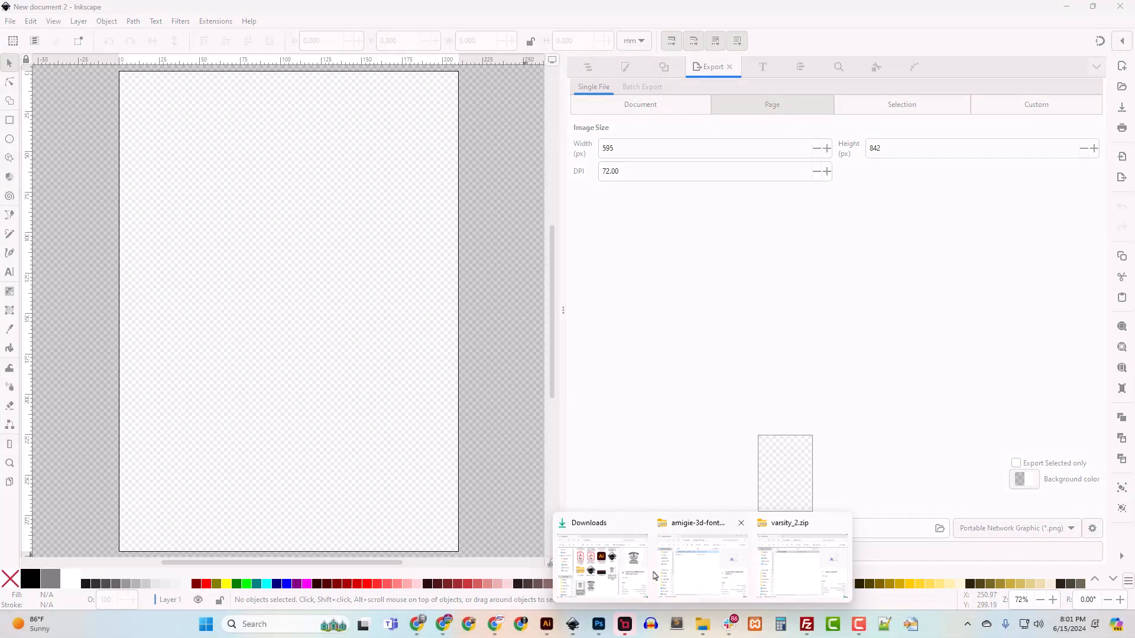
left_click(615, 534)
left_click_drag(425, 429, 188, 355)
left_click(242, 225)
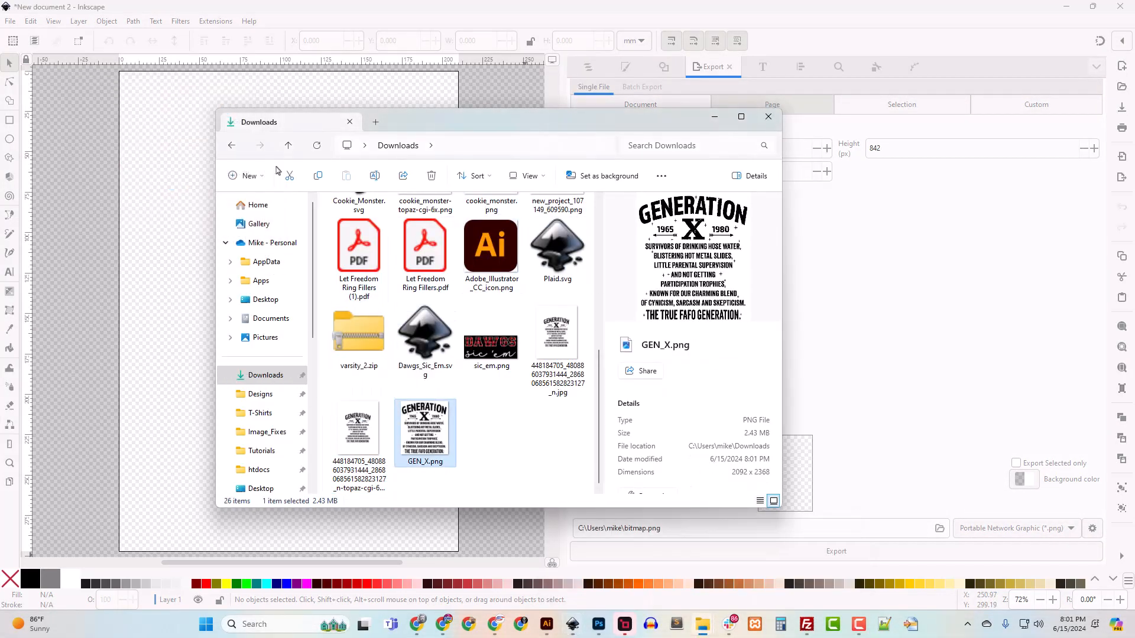
scroll(414, 312, "down", 6)
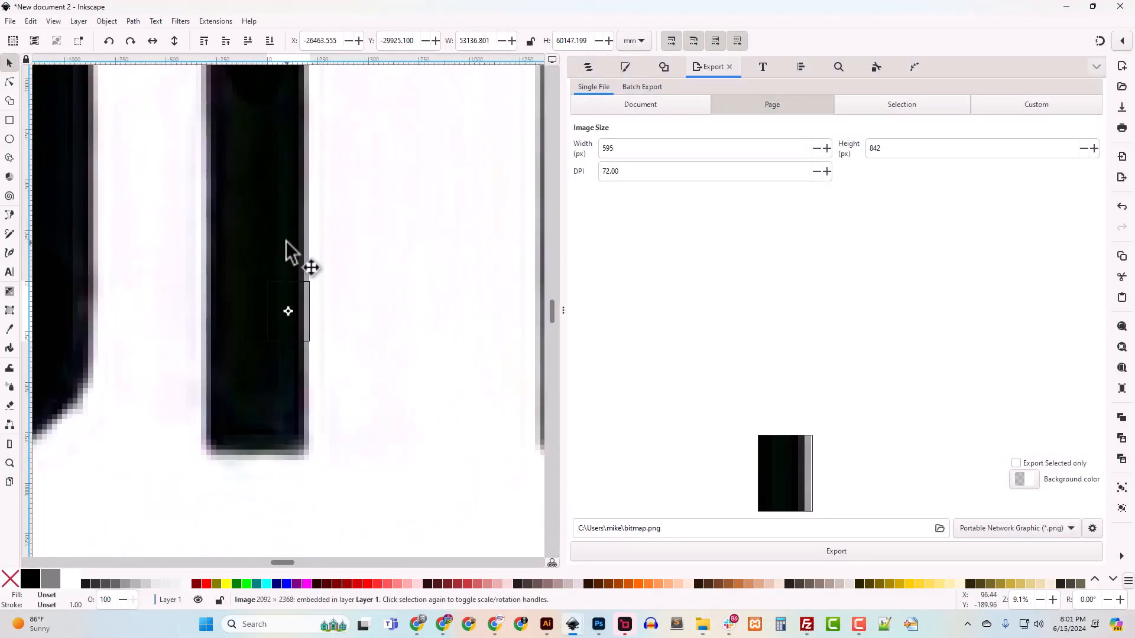
key("Delete")
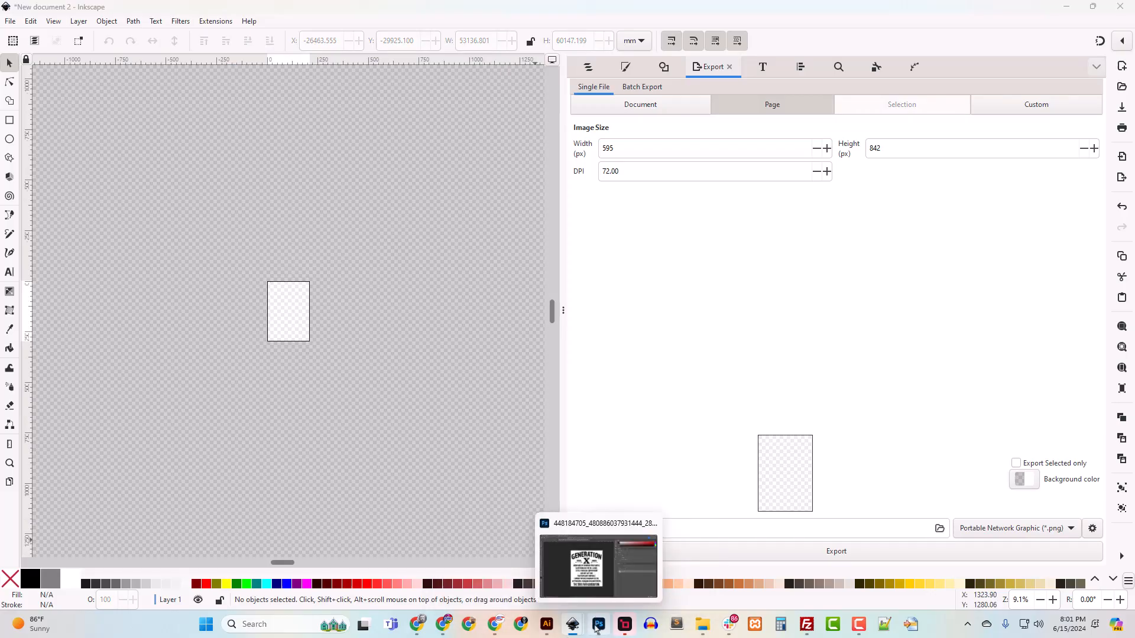
- Switch to Photoshop and resample the image to 72 pixels/inch with a width of 2000 px
left_click(597, 628)
left_click(64, 10)
left_click(83, 101)
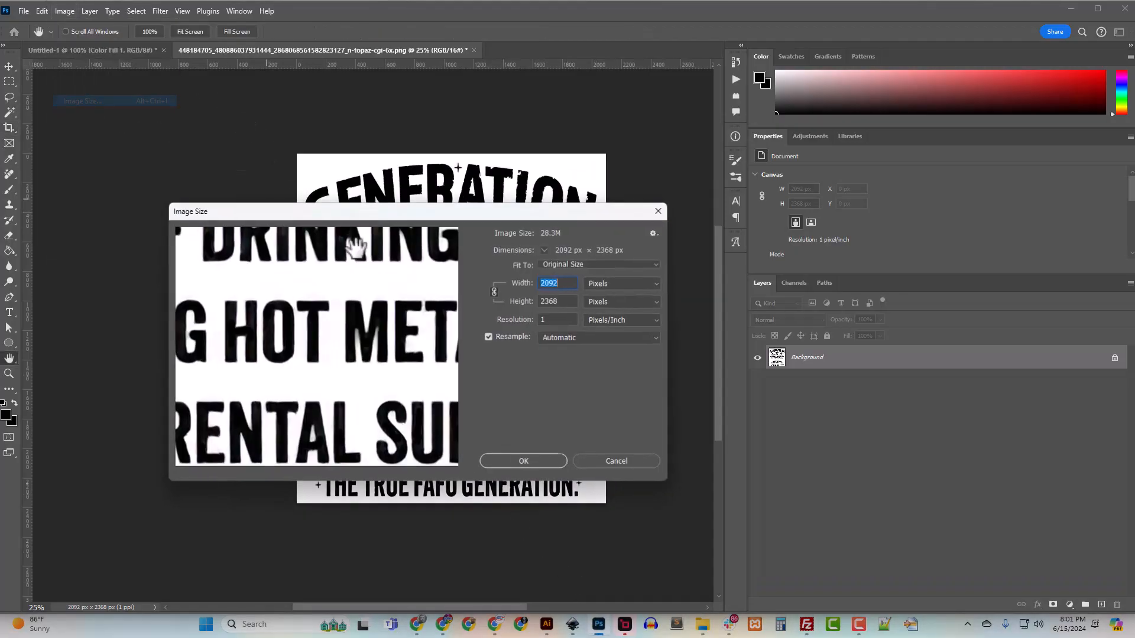
type("72")
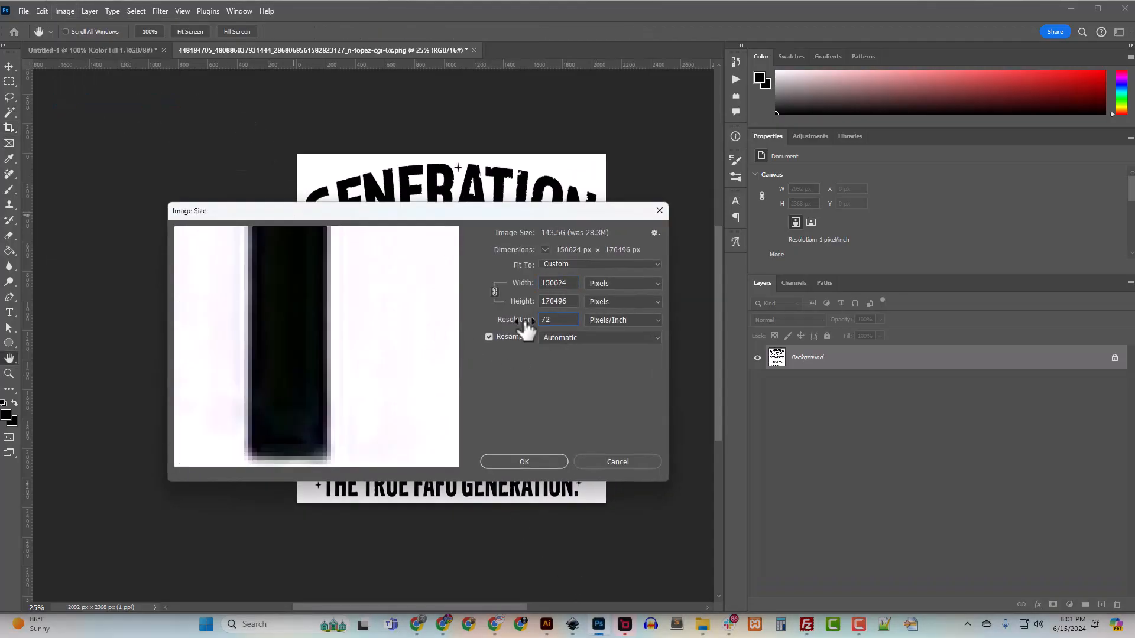
double_click(558, 283)
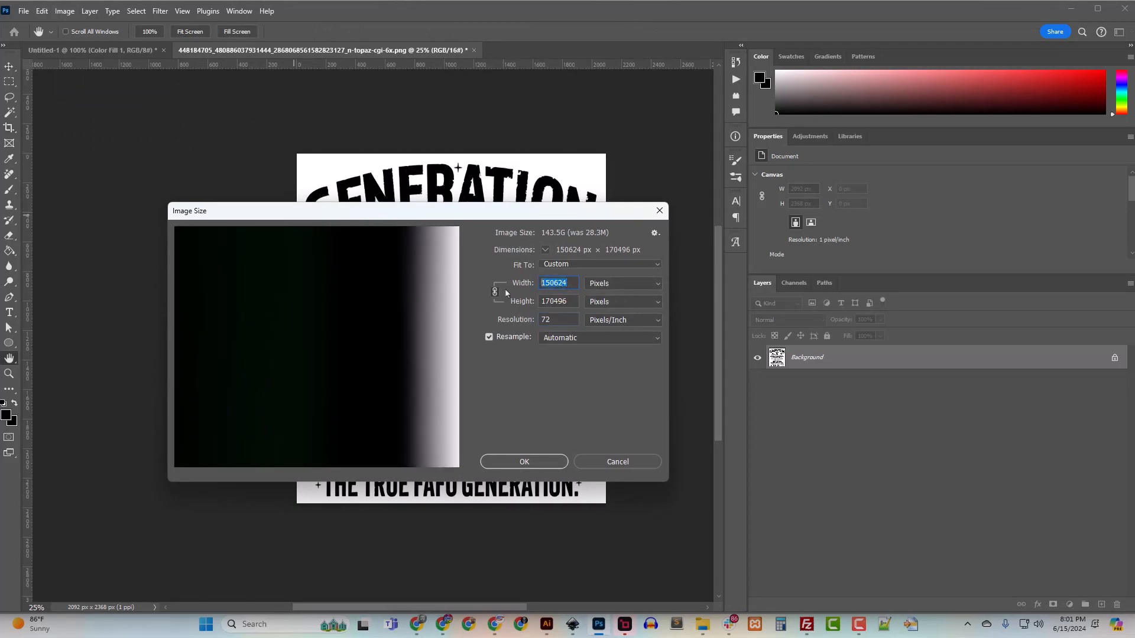
type("2000")
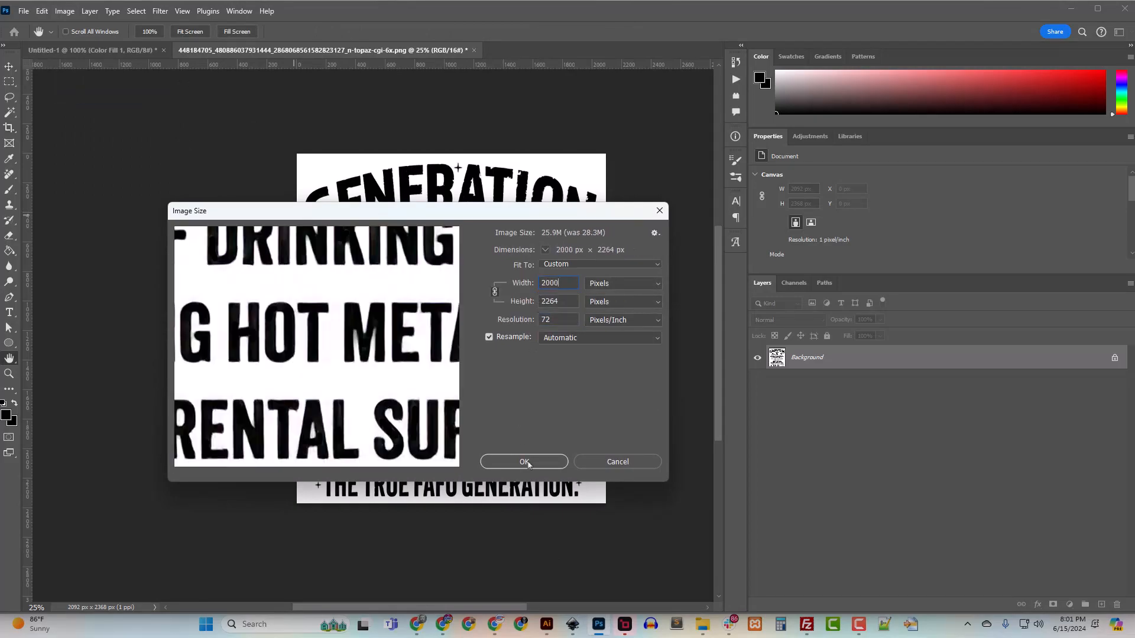
left_click(524, 461)
- Export the resized artwork as PNG, replacing the existing GEN_X.png in the Downloads folder
key("c")
left_click(23, 11)
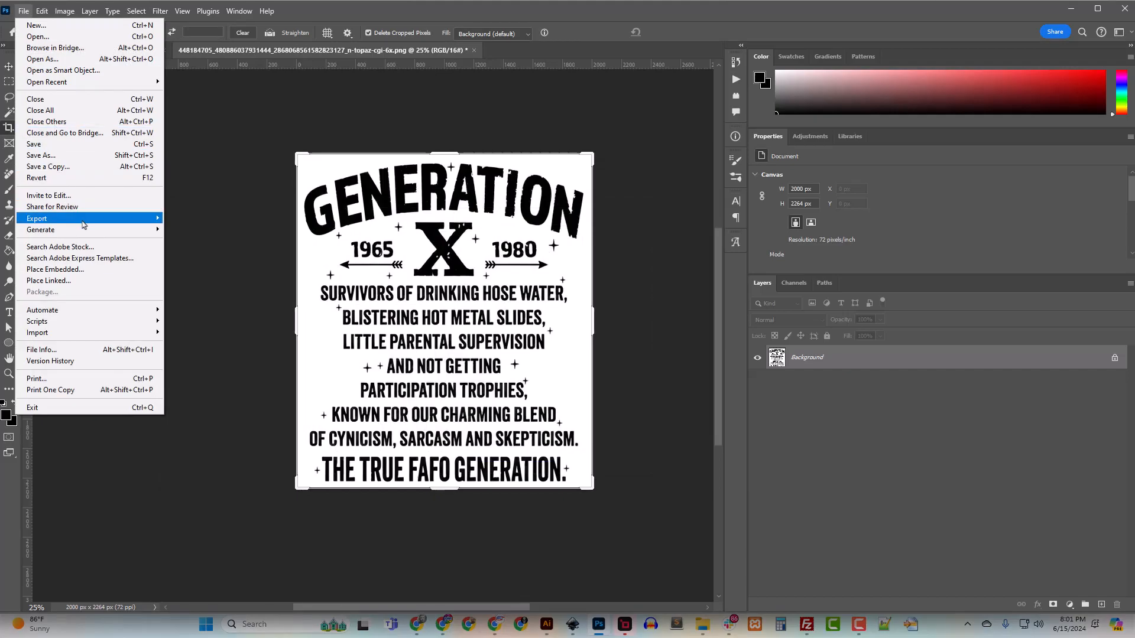
mouse_move(88, 221)
left_click(196, 220)
left_click(138, 121)
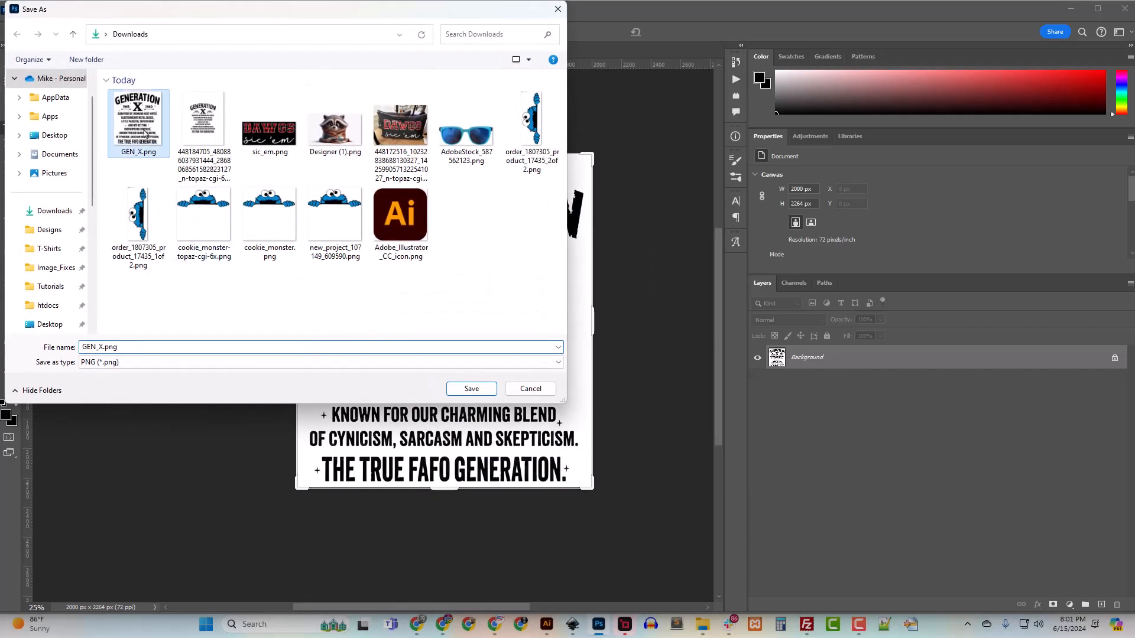
left_click(472, 388)
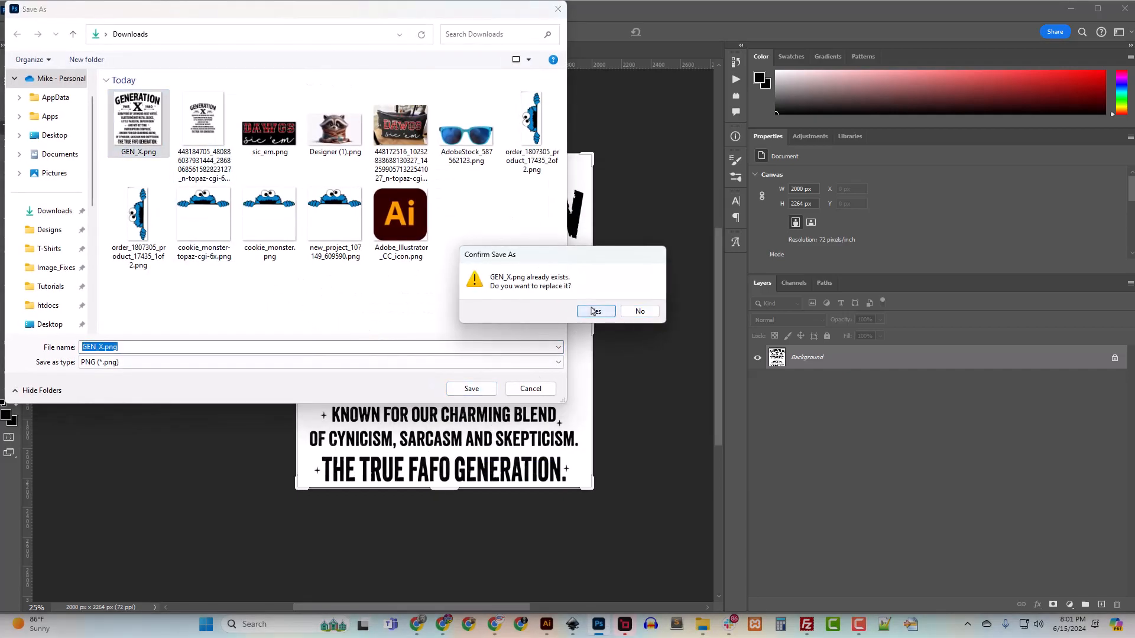
left_click(594, 311)
- Switch to Inkscape and bring up the blank New document 2
mouse_move(578, 626)
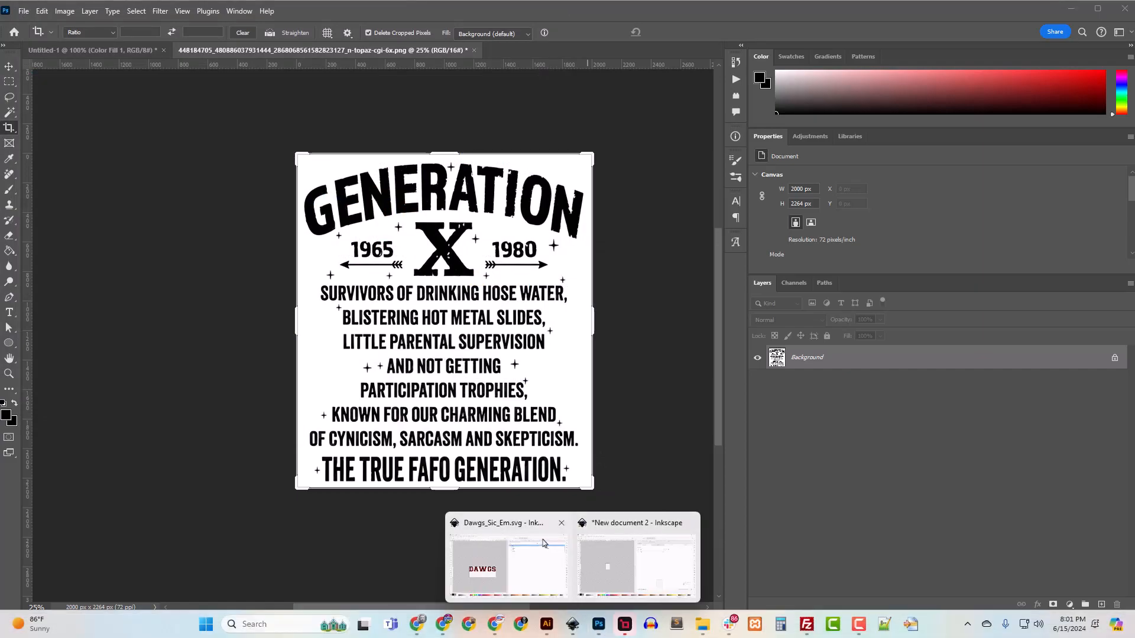
left_click(545, 542)
key("alt+Tab")
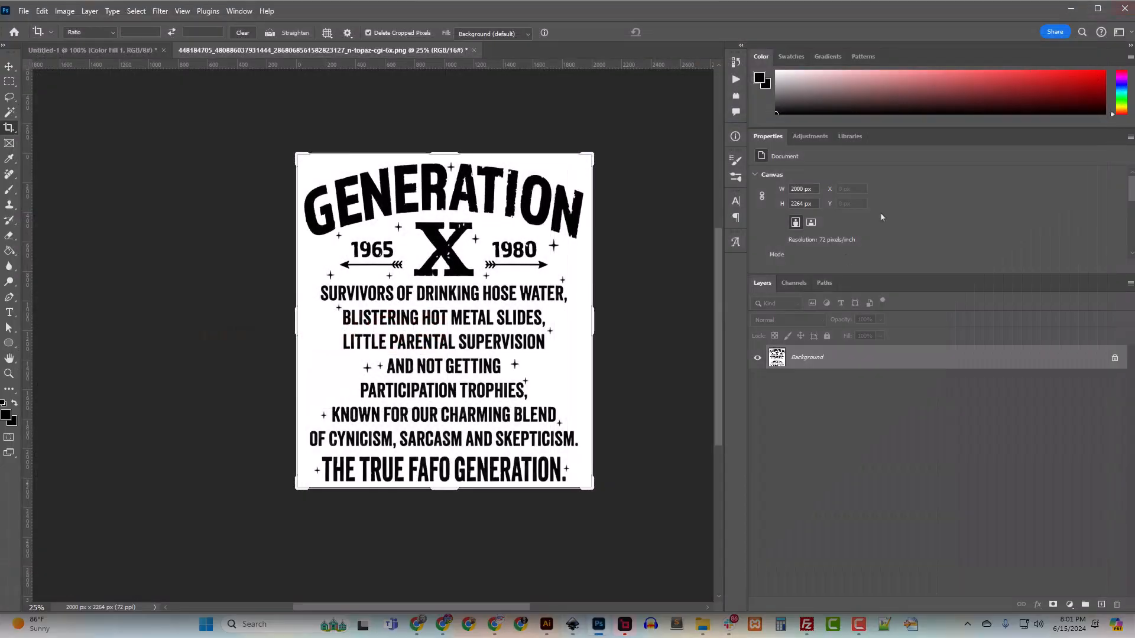
mouse_move(578, 626)
left_click(598, 576)
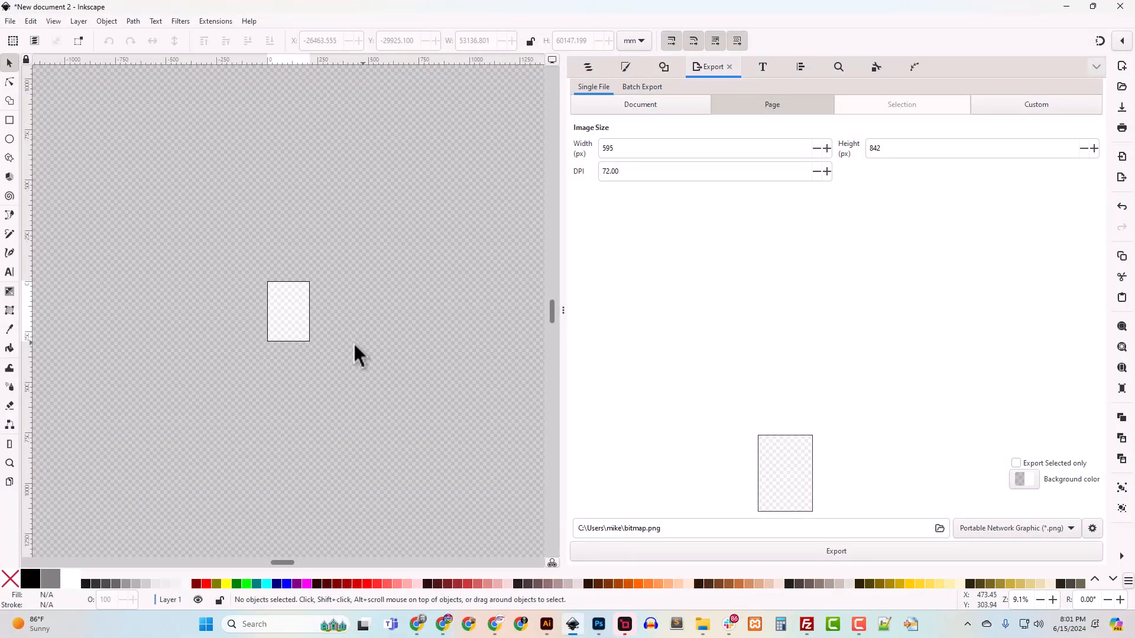
- Import GEN_X.png from the Downloads folder as an embedded image with DPI from file and blocky rendering
mouse_move(702, 624)
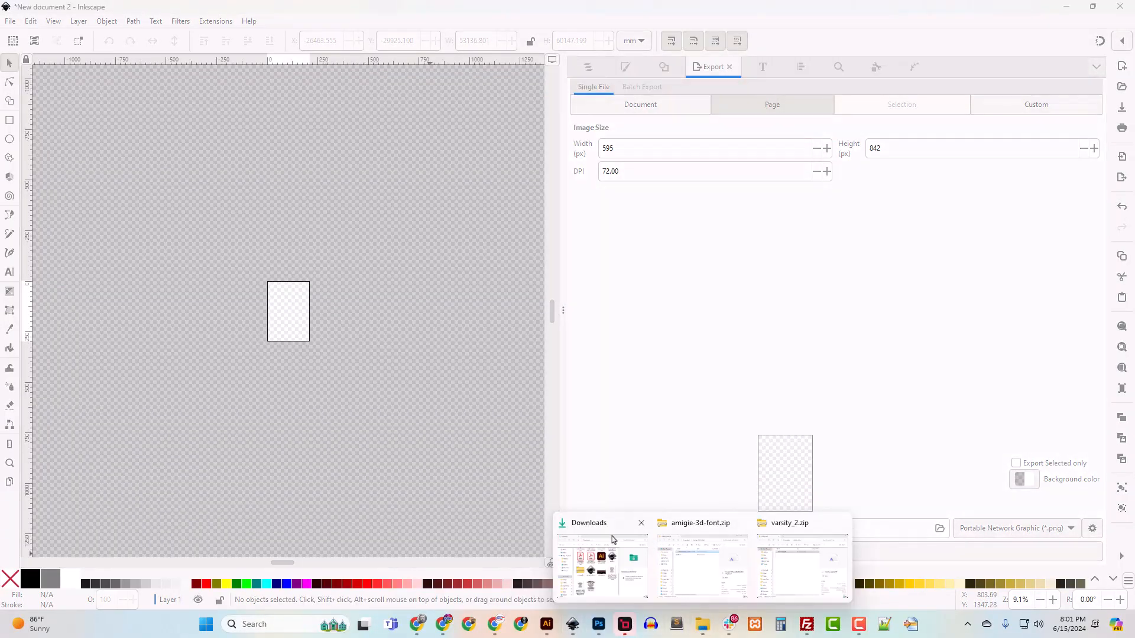
left_click(617, 538)
left_click_drag(438, 431, 154, 360)
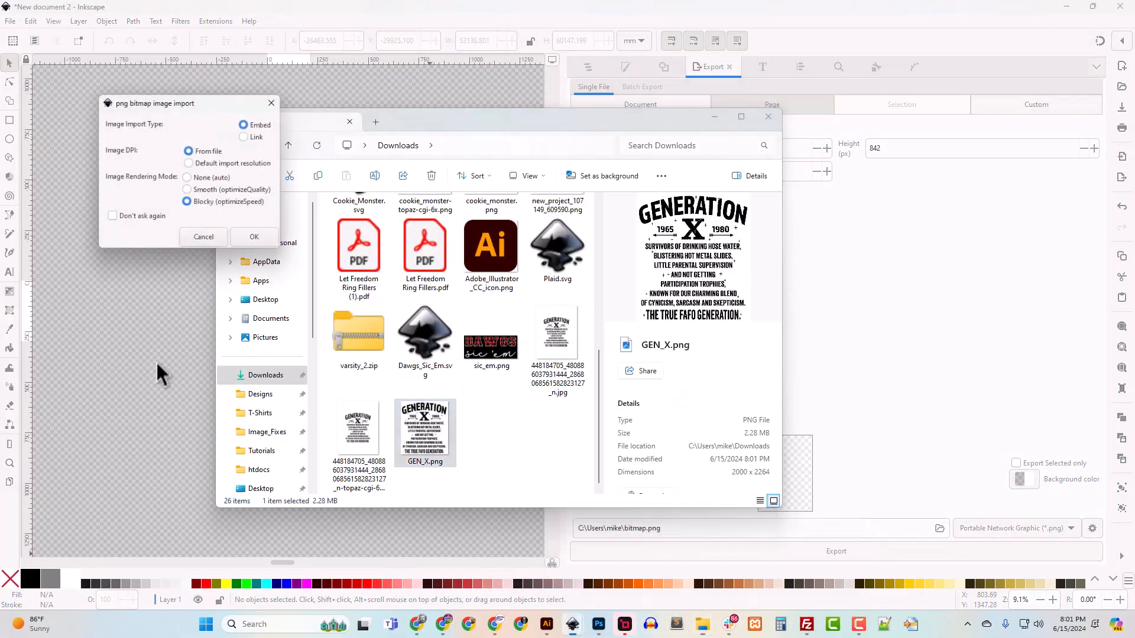
left_click(256, 238)
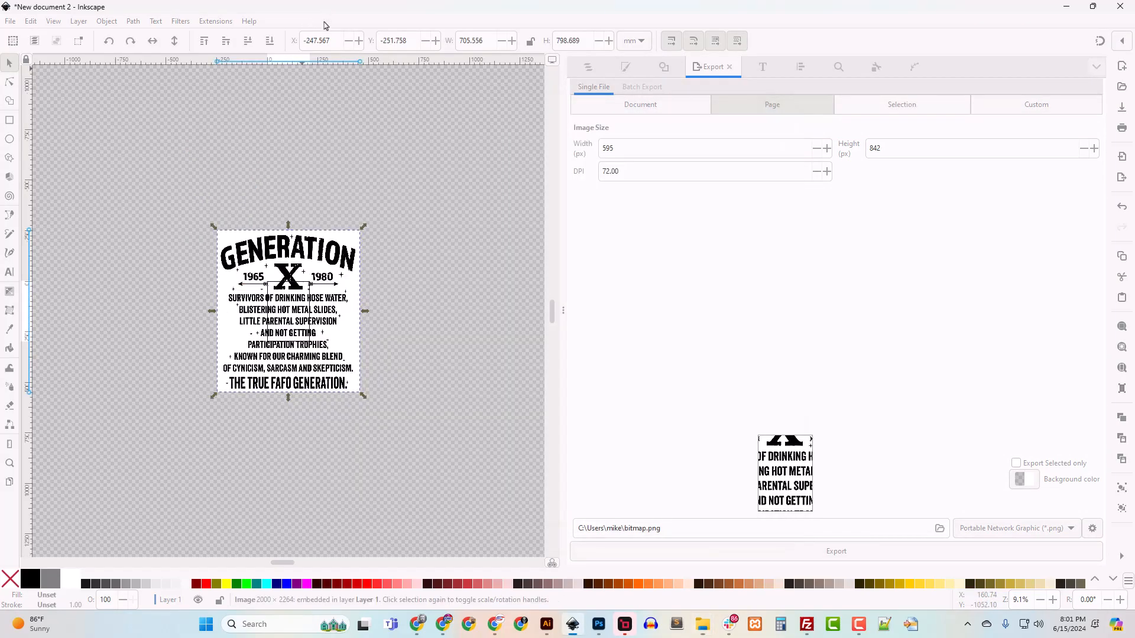
- Trace the imported image as a single scan with a 0.450 brightness cutoff, and delete the original bitmap
left_click(664, 67)
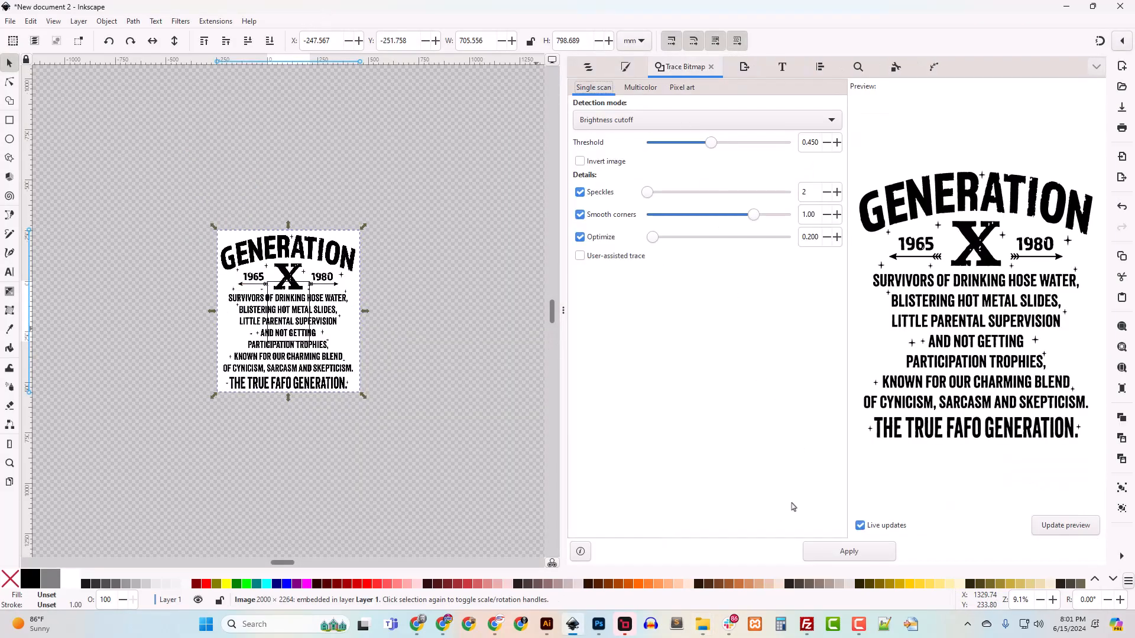
left_click(827, 555)
left_click(587, 67)
left_click(610, 140)
key("Delete")
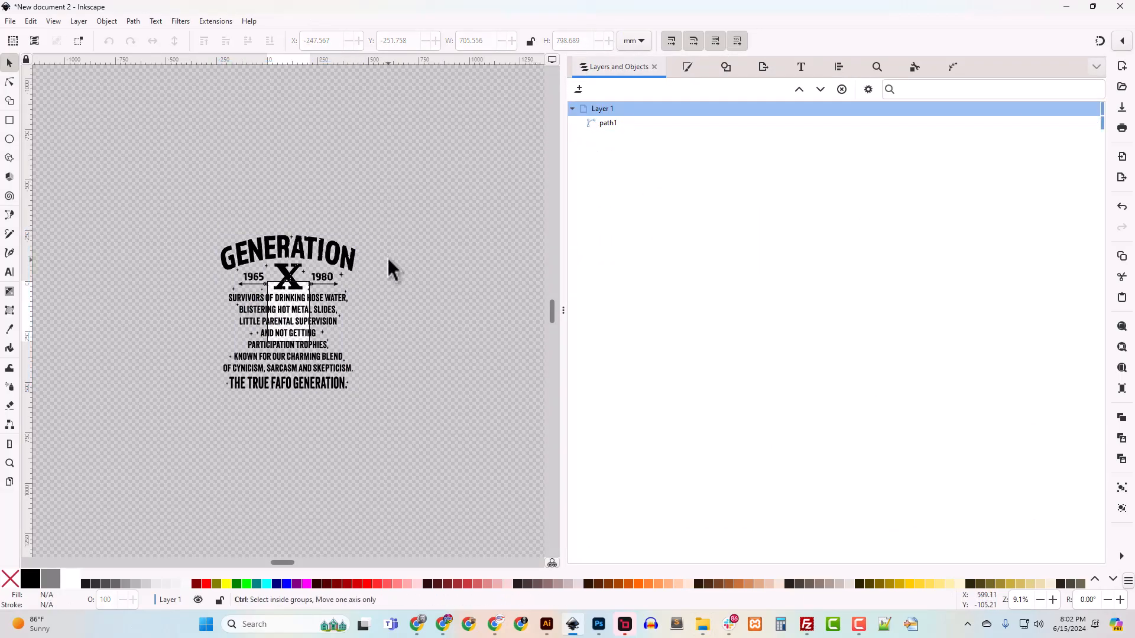
- Resize the page to fit the traced artwork
key("plus")
key("plus")
key("plus")
key("plus")
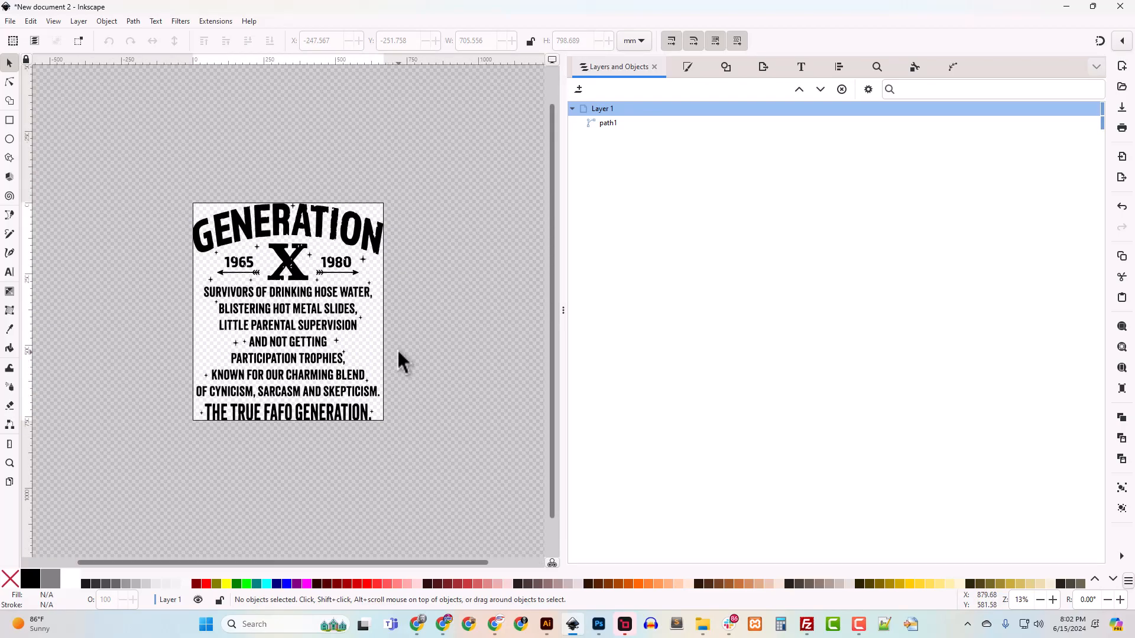
- Show the traced path's nodes with the Node tool and examine their placement on the lower text lines
scroll(401, 354, "down", 4)
scroll(401, 357, "down", 5)
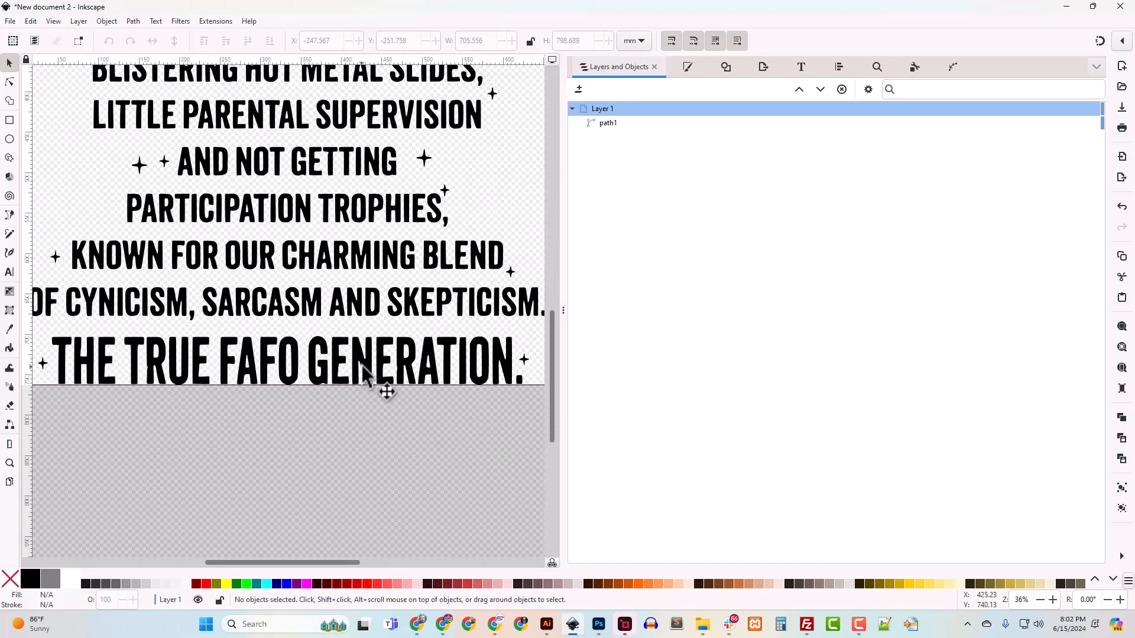
left_click(10, 83)
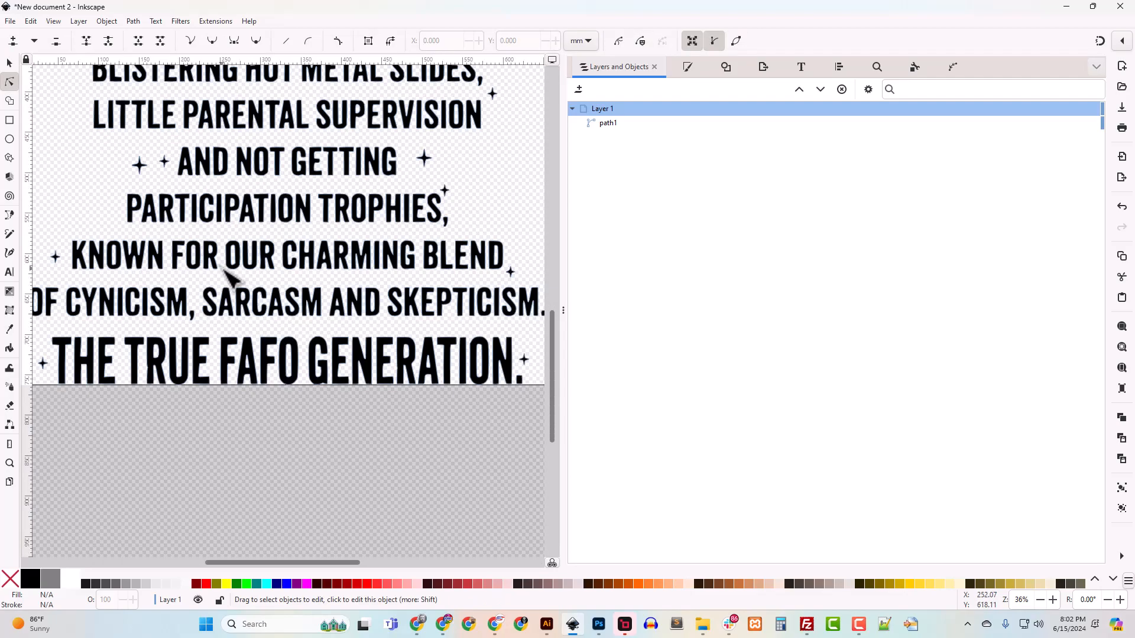
key("plus")
left_click(254, 302)
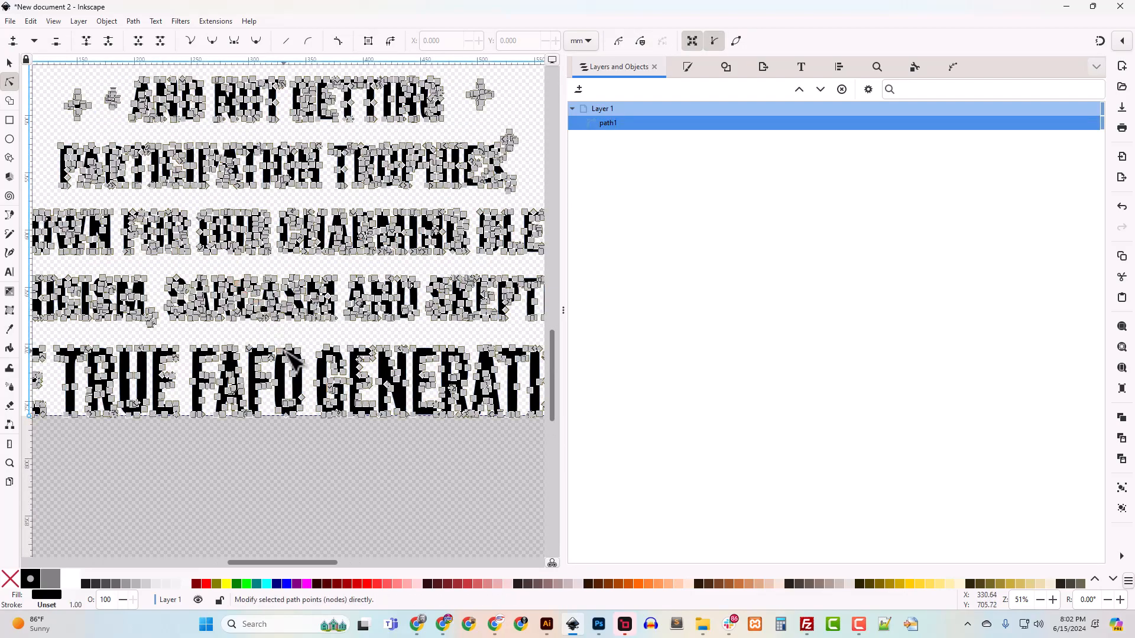
key("plus")
key("plus")
key("plus")
key("plus")
key("plus")
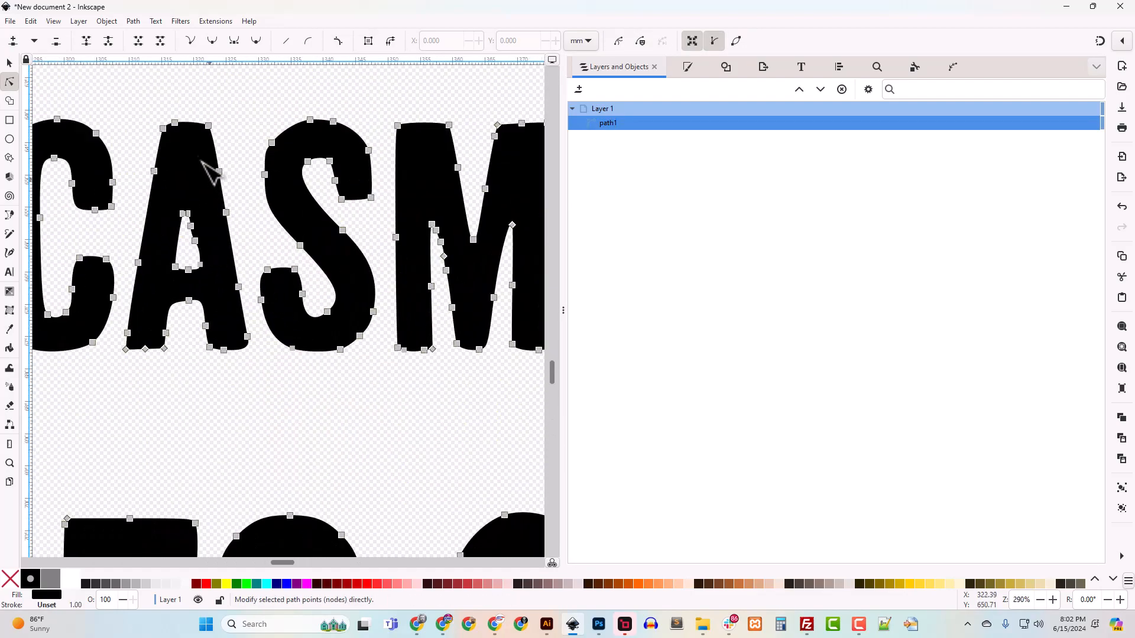
- Examine the traced nodes on the middle text lines and around the large X, and deselect the path
scroll(260, 346, "up", 15)
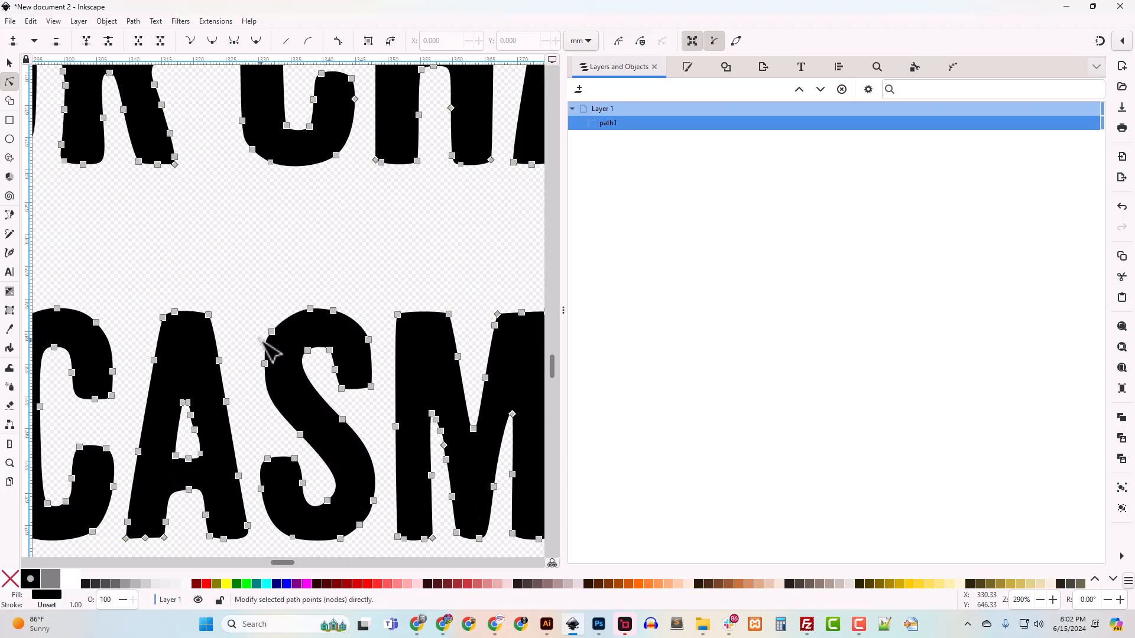
scroll(279, 352, "up", 15)
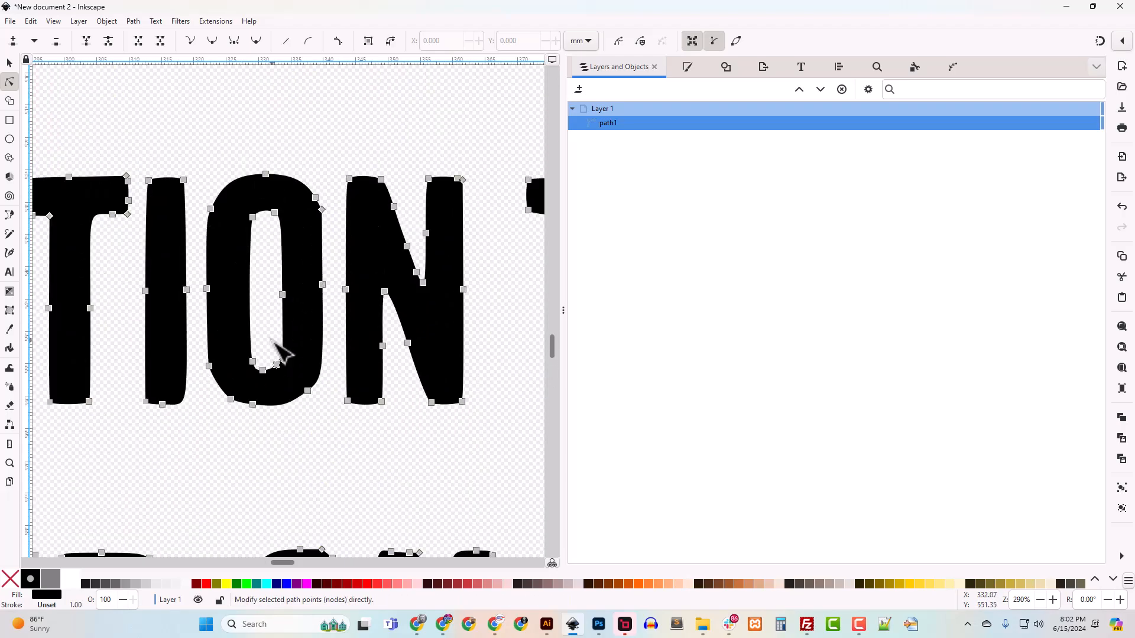
scroll(282, 353, "down", 1)
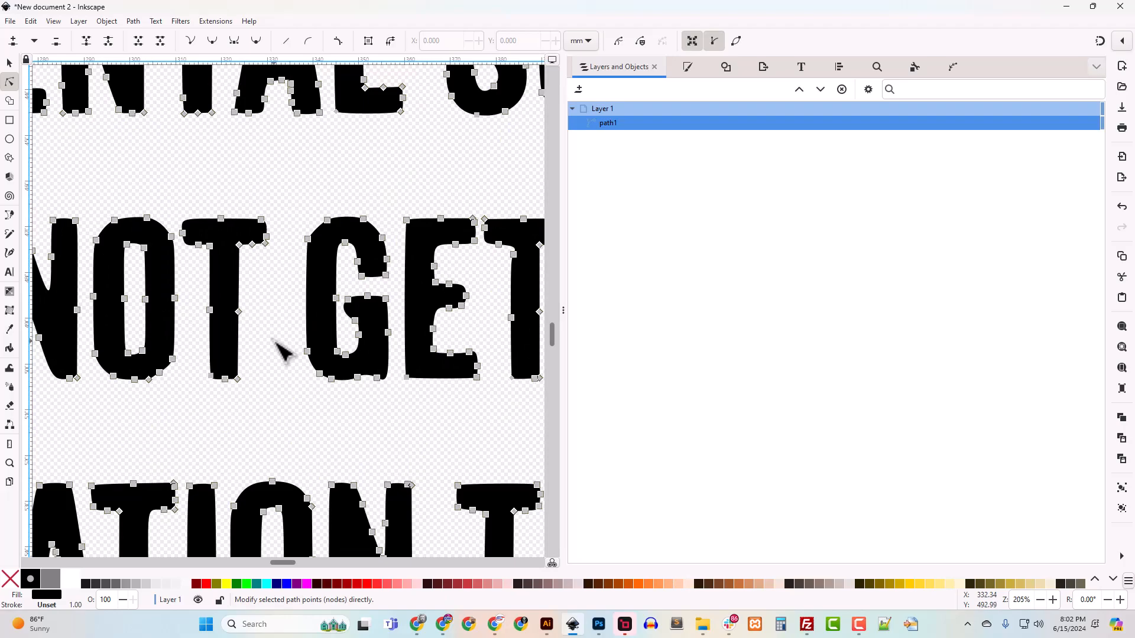
scroll(290, 349, "up", 15)
scroll(306, 345, "up", 15)
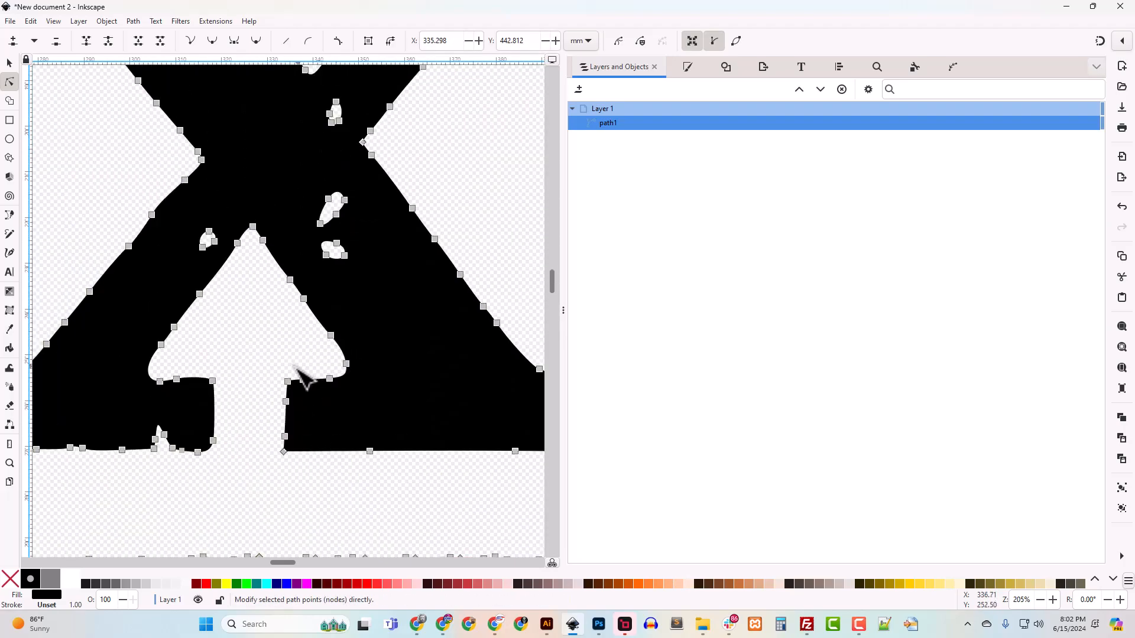
scroll(355, 289, "up", 6)
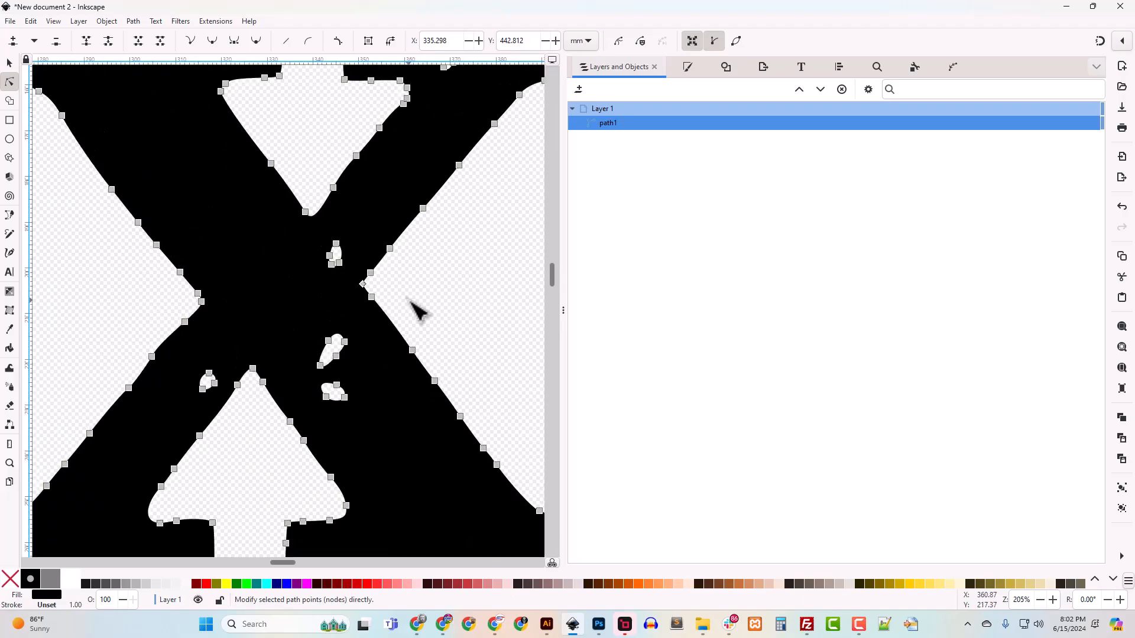
scroll(384, 425, "up", 8)
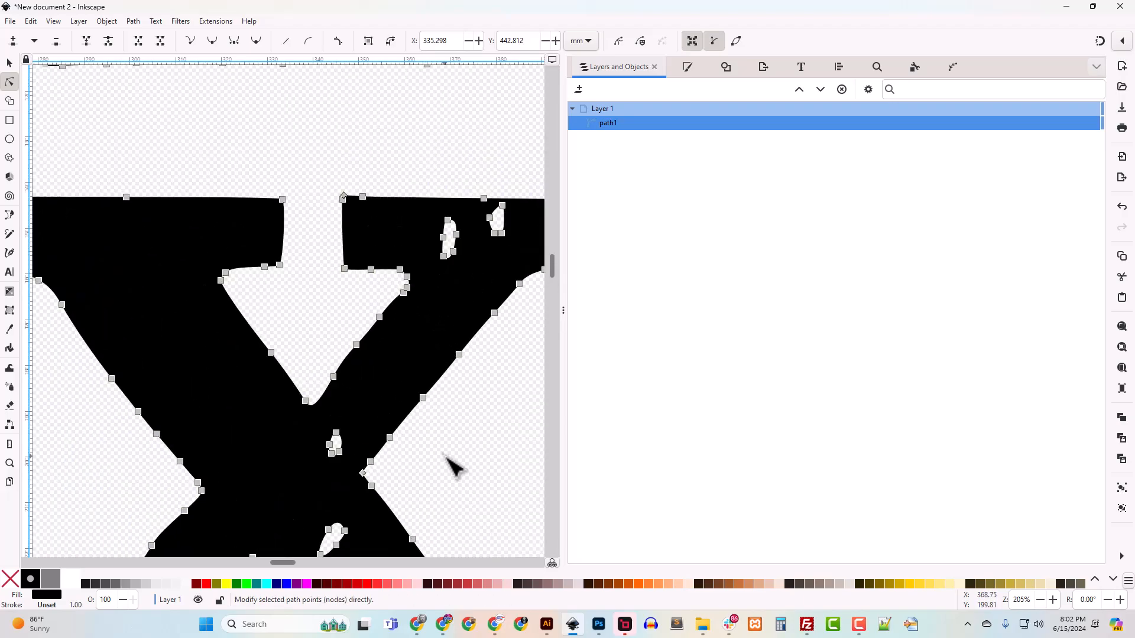
scroll(449, 465, "down", 4)
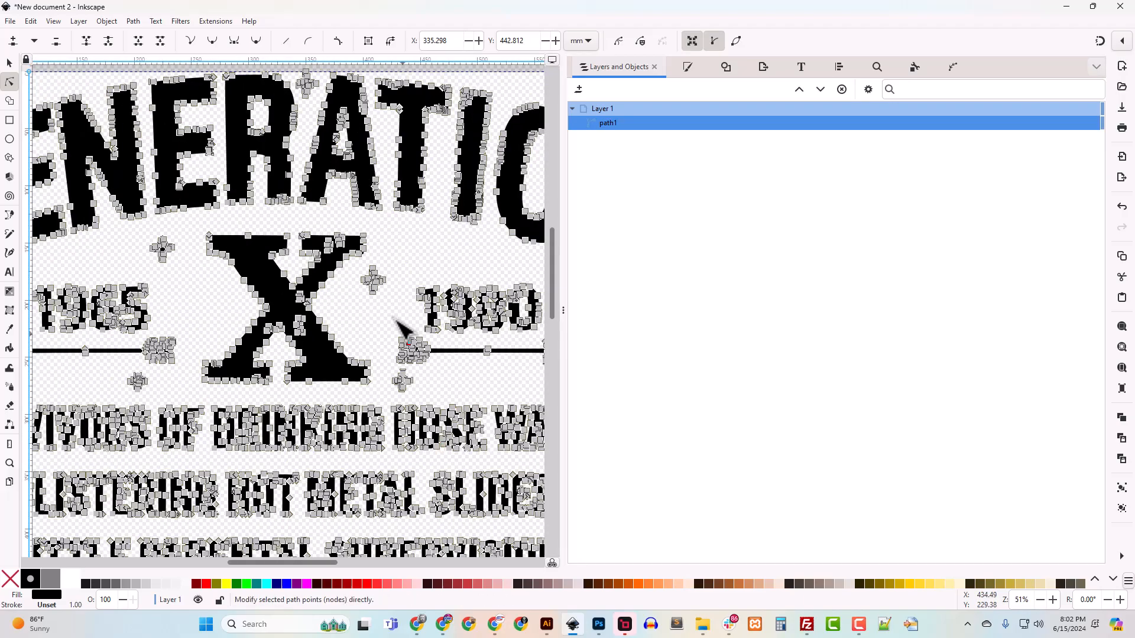
left_click(384, 307)
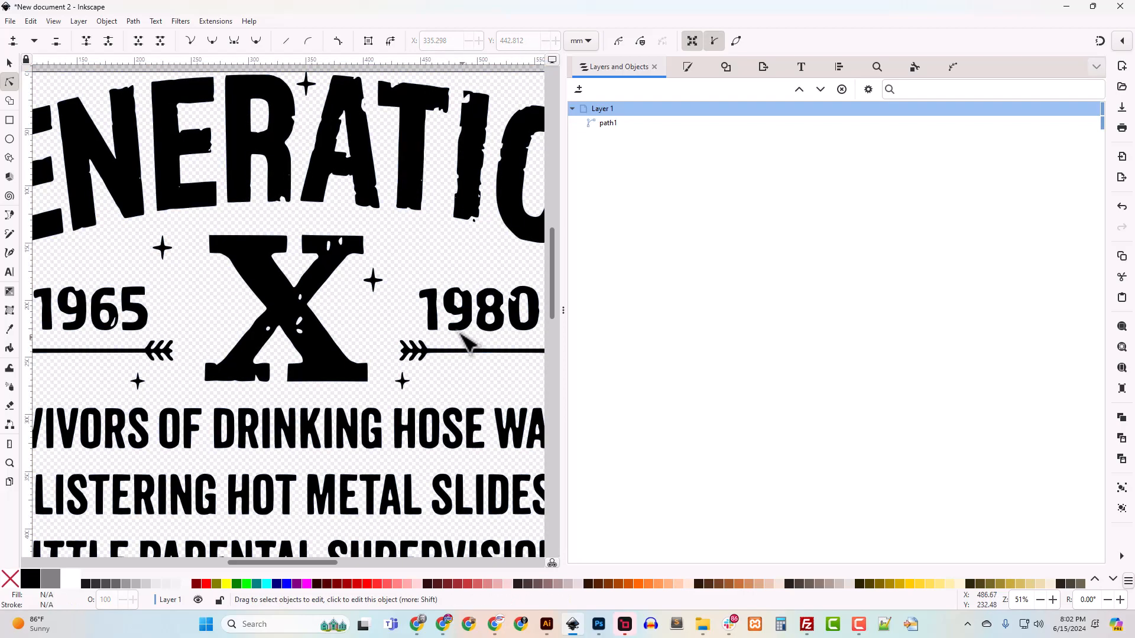
- Delete the nodes of the tiny specks inside the first N and second E of GENERATION
scroll(322, 413, "down", 4)
scroll(313, 409, "down", 10)
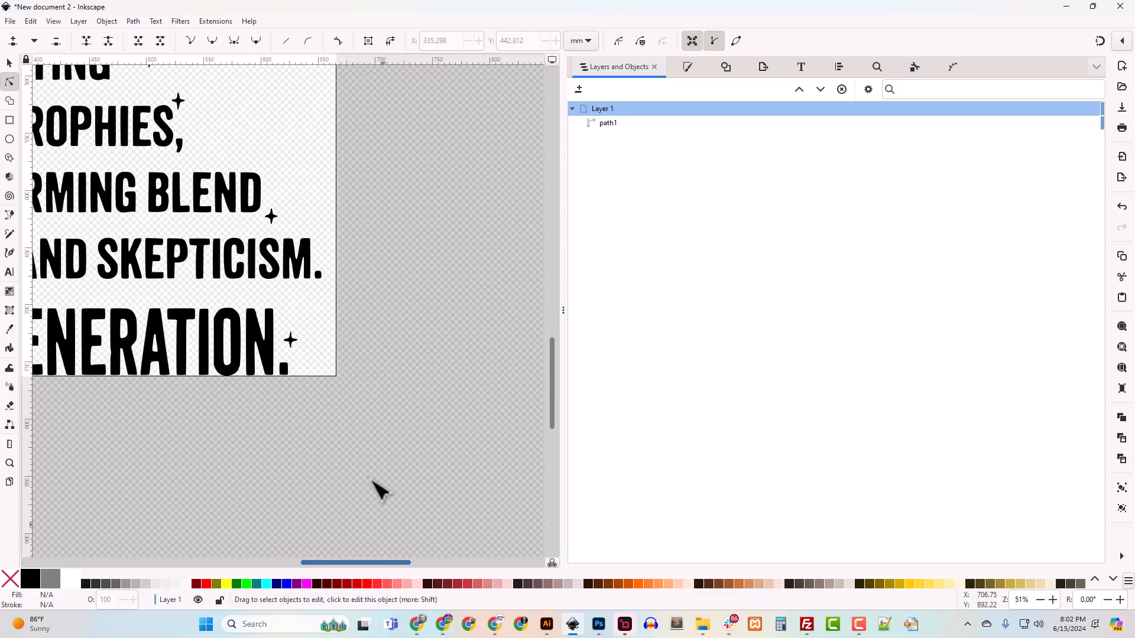
scroll(350, 423, "up", 20)
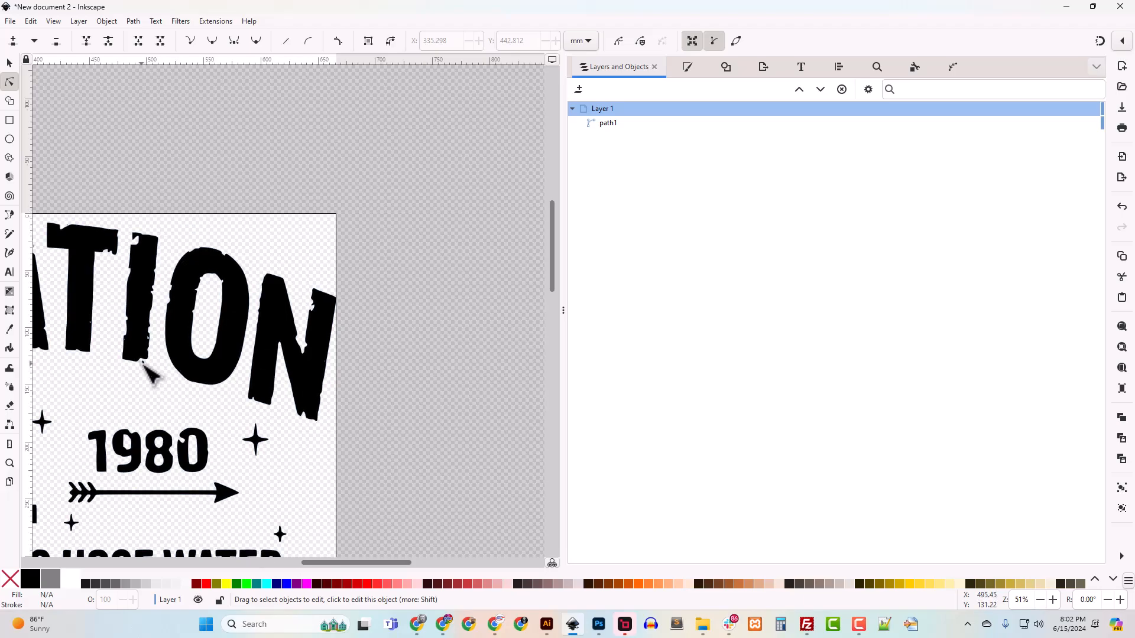
left_click_drag(356, 562, 237, 562)
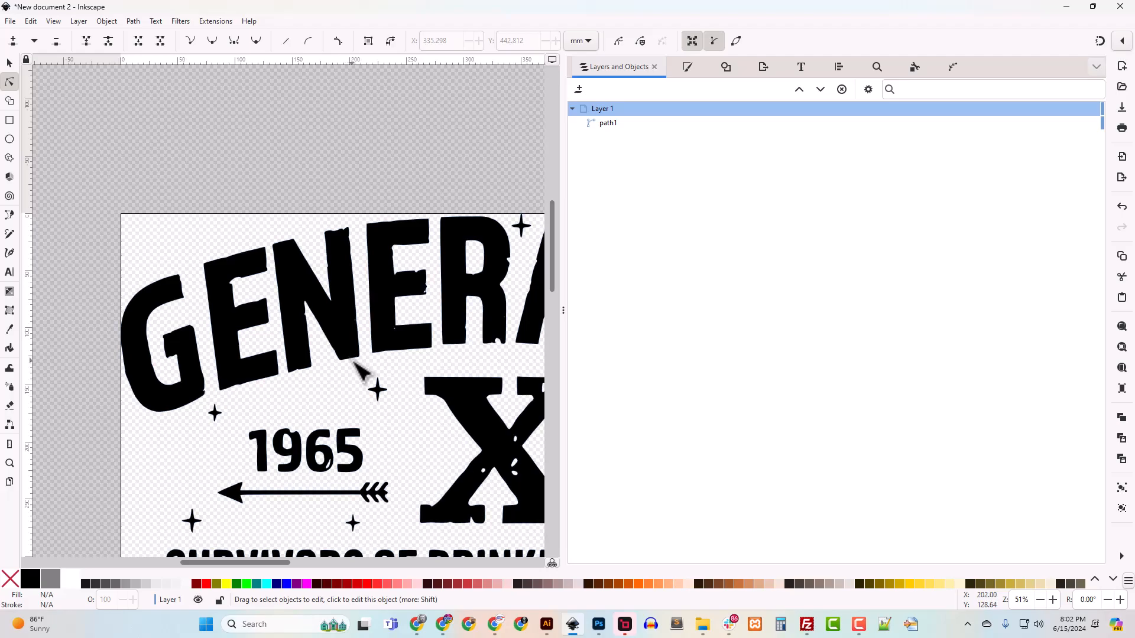
scroll(354, 376, "up", 4)
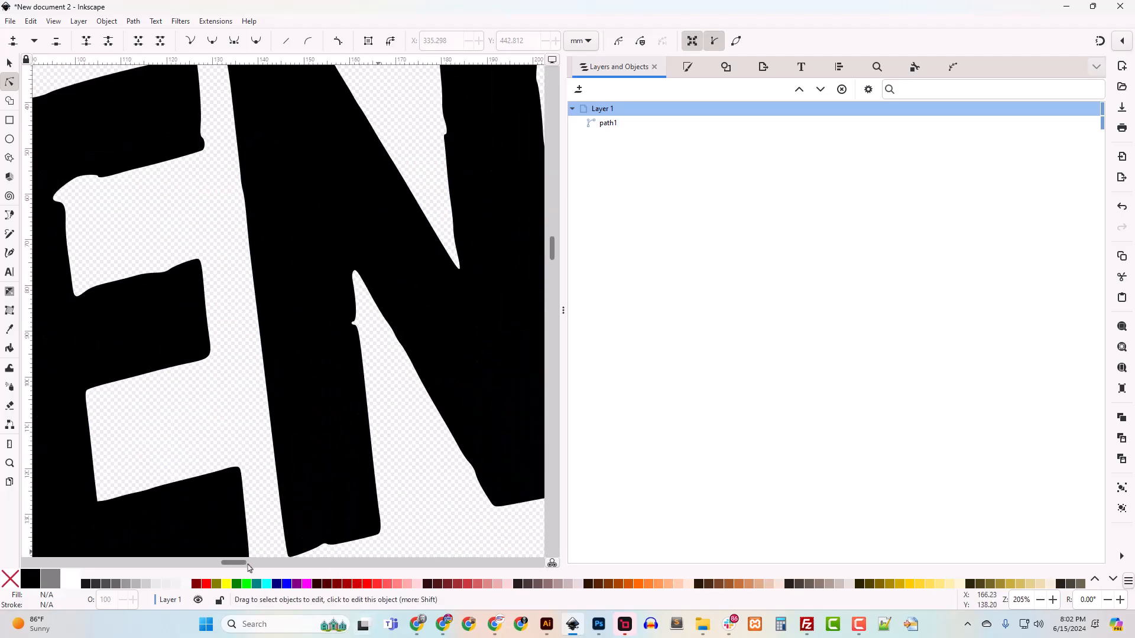
left_click_drag(240, 562, 254, 562)
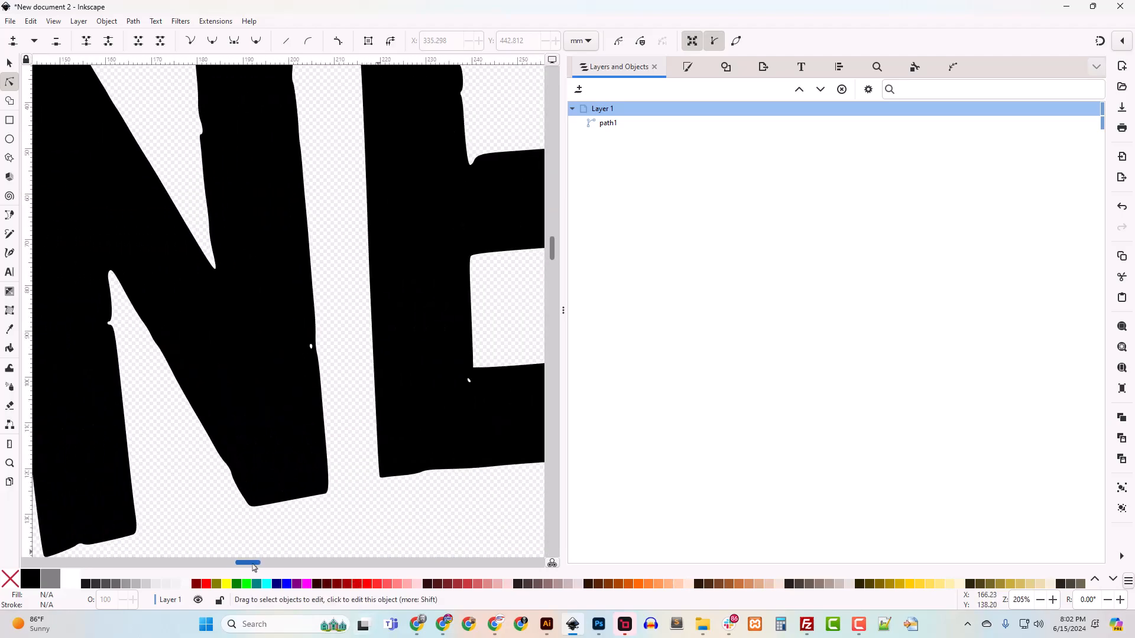
left_click(312, 350)
left_click(311, 347)
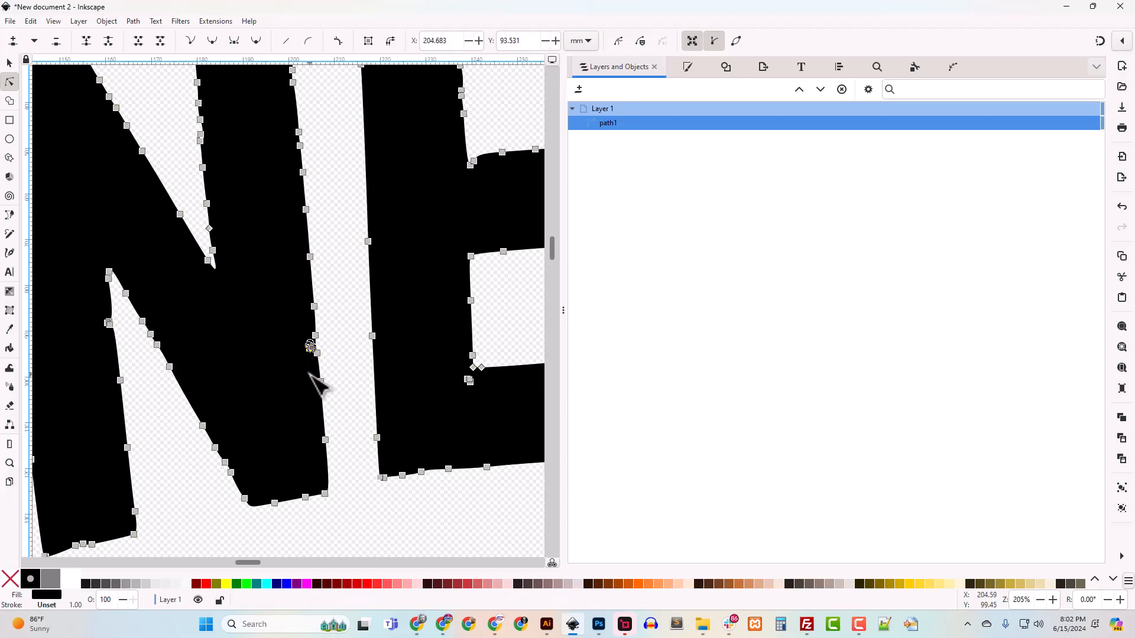
key("ctrl+a")
left_click_drag(310, 349, 474, 389)
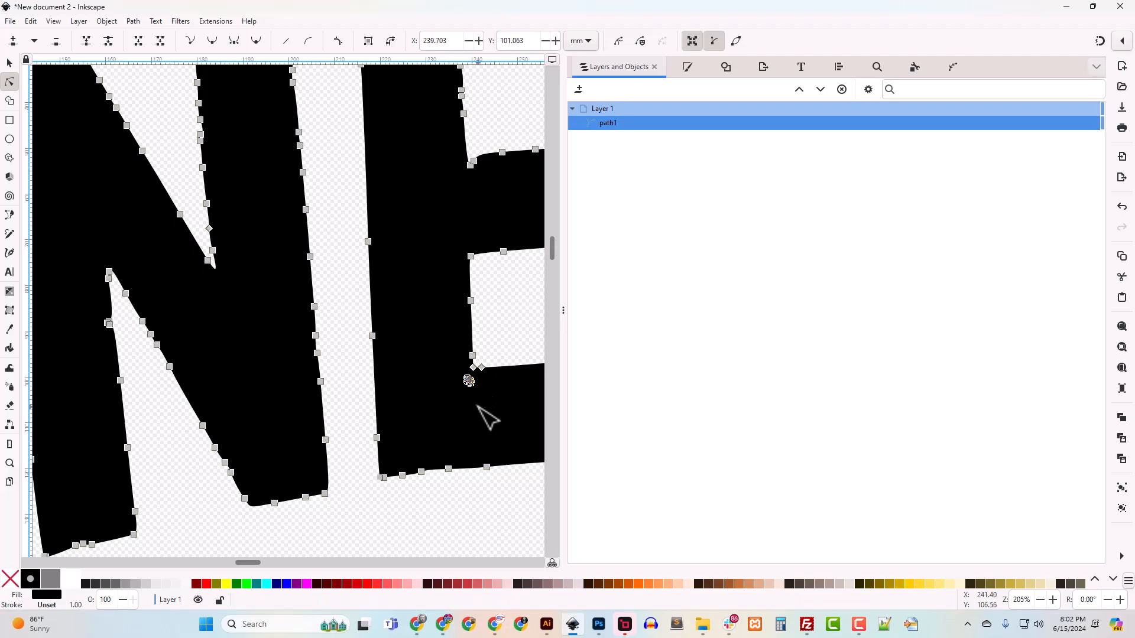
key("Escape")
- Delete the nodes of the tiny speck near the edge of the T's stem in GENERATION, and deselect the path
key("minus")
key("minus")
key("minus")
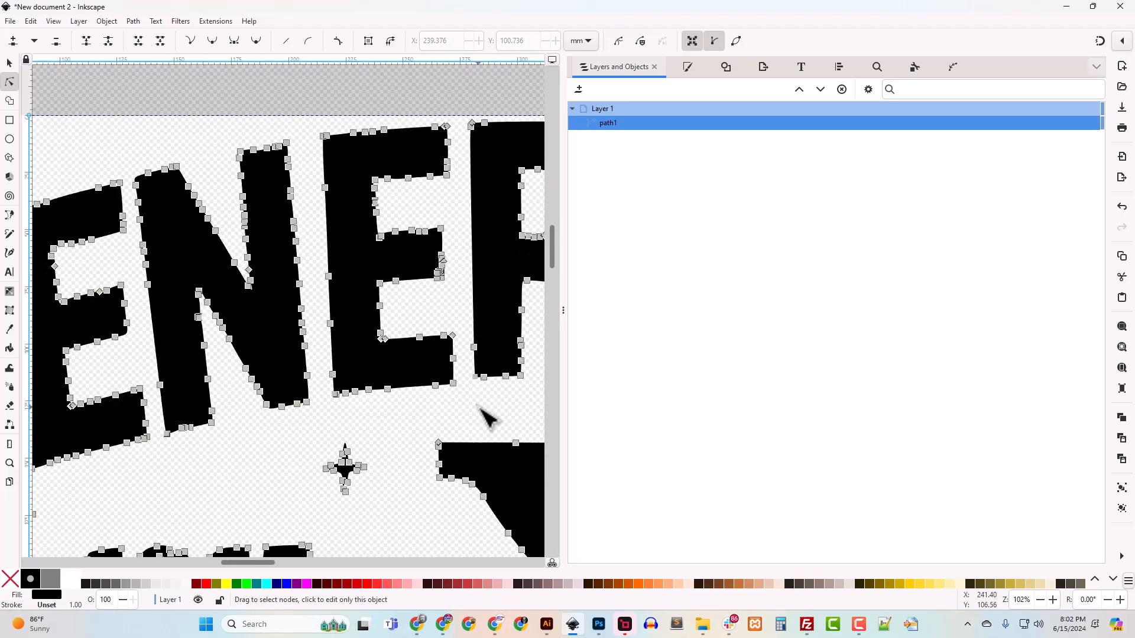
left_click_drag(289, 566, 255, 564)
left_click(261, 503)
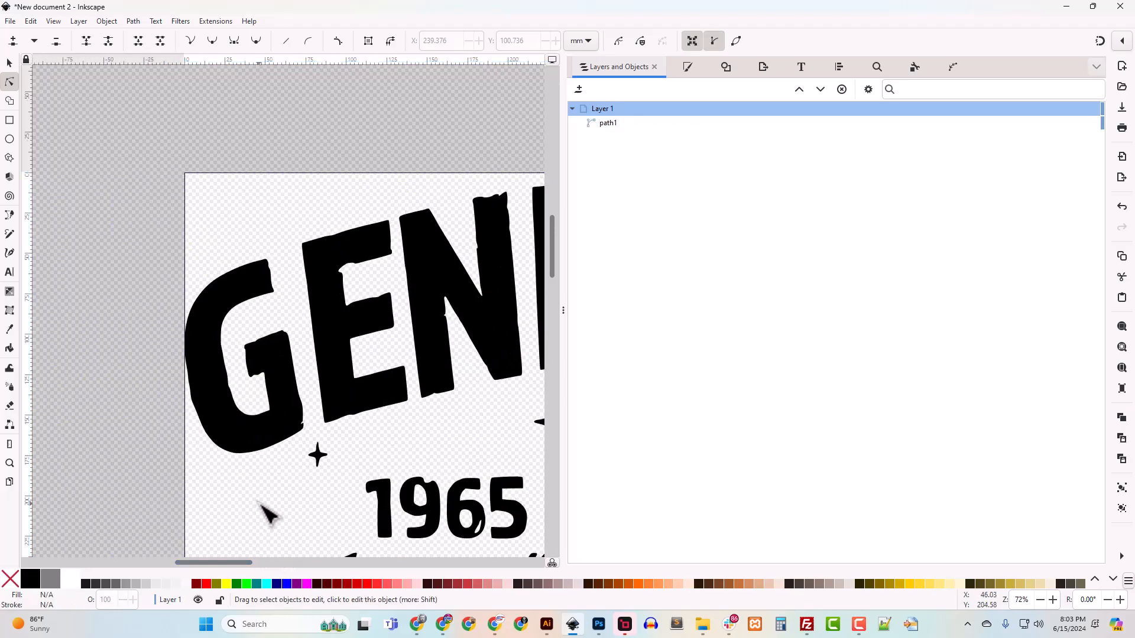
left_click_drag(253, 563, 349, 563)
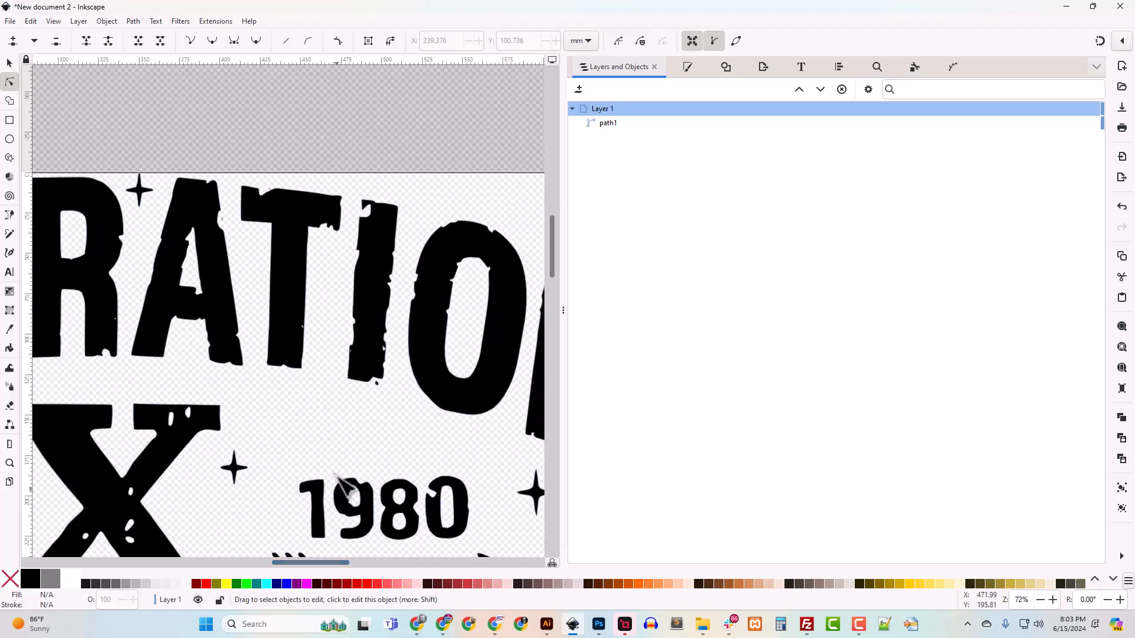
scroll(338, 456, "up", 3)
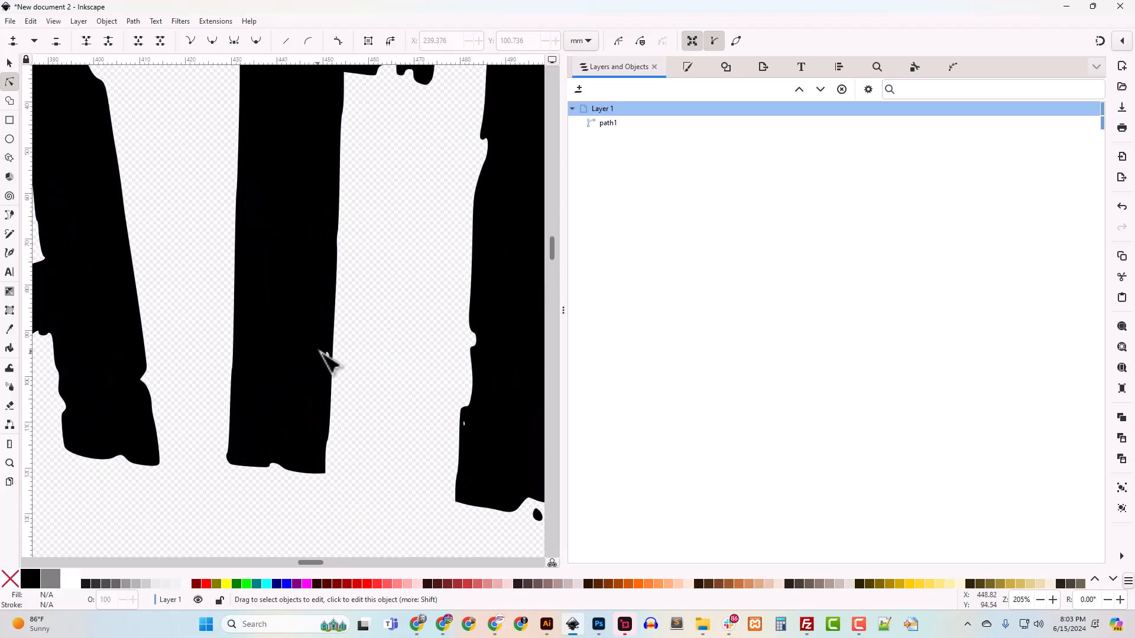
left_click(326, 354)
left_click(326, 354)
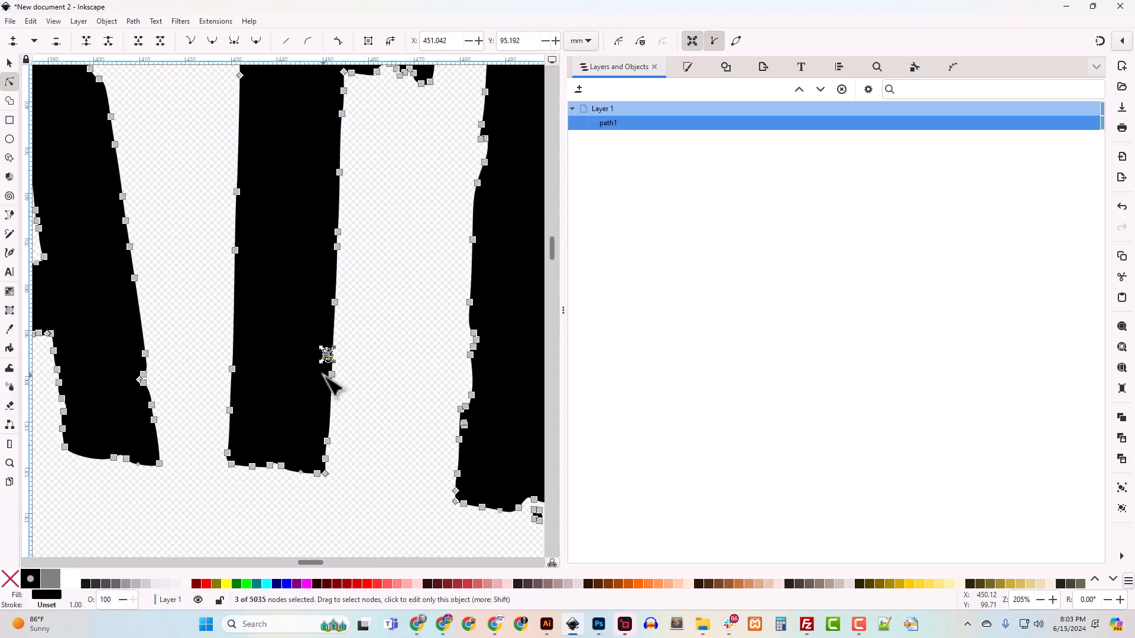
key("Delete")
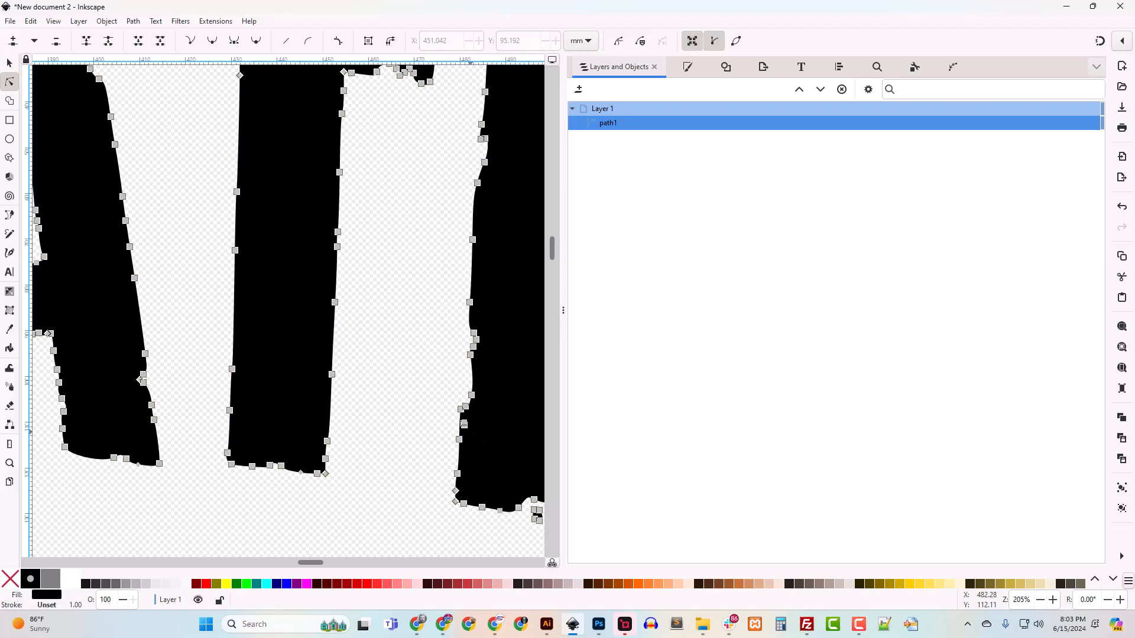
key("minus")
key("minus")
key("Escape")
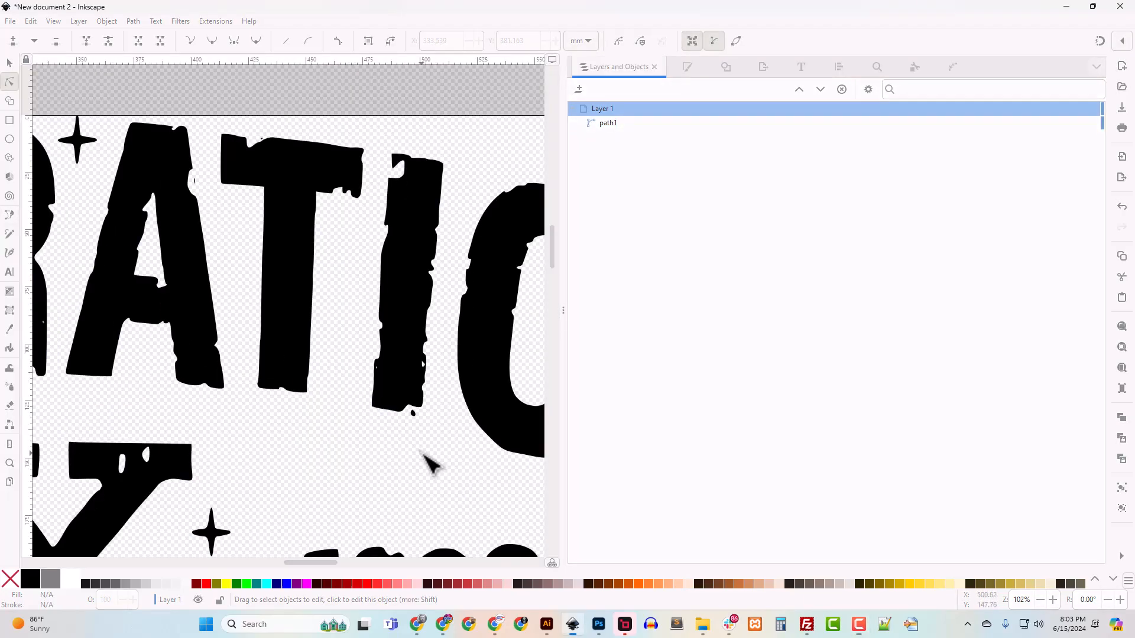
- Delete the nodes of the tiny speck near the edge of the I's lower half in GENERATION
key("plus")
key("plus")
key("plus")
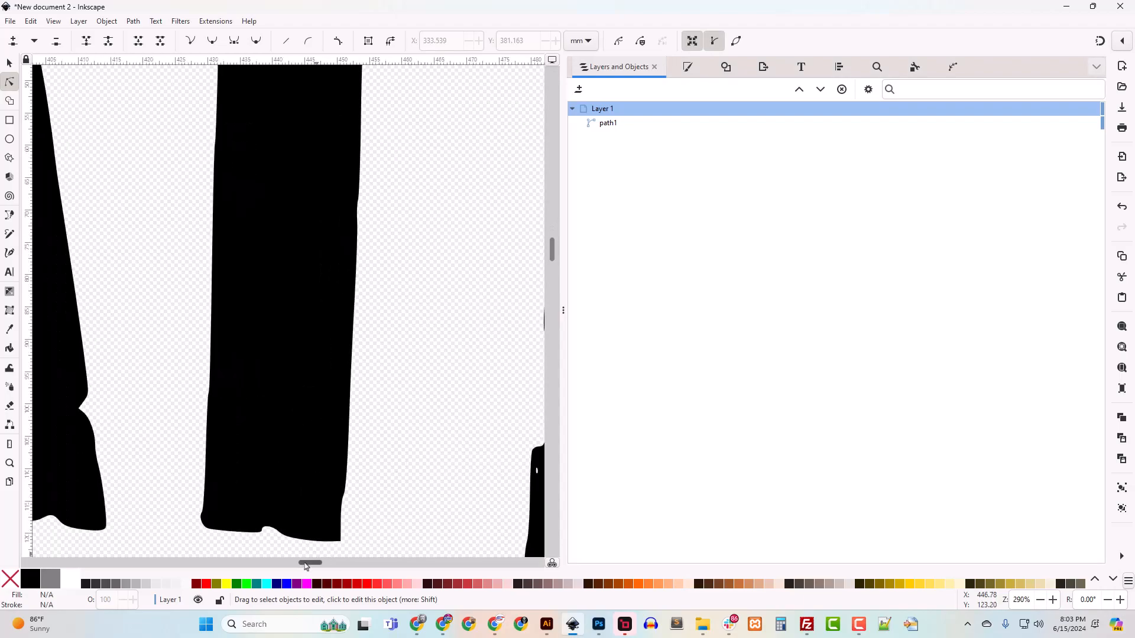
left_click_drag(306, 566, 318, 566)
left_click(223, 478)
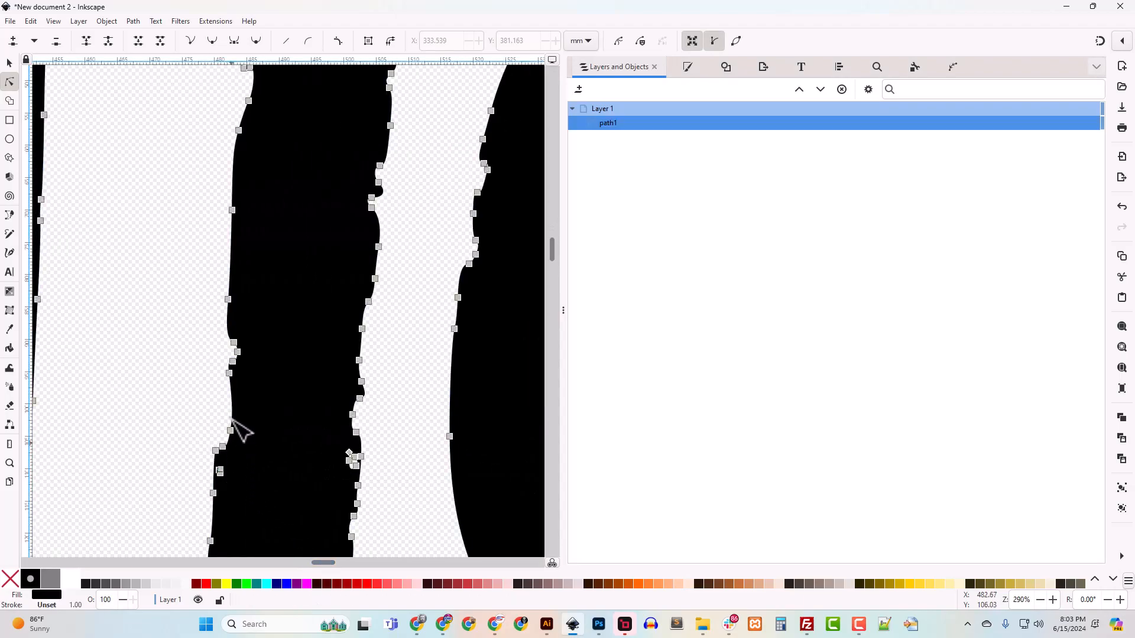
left_click(220, 471)
key("Delete")
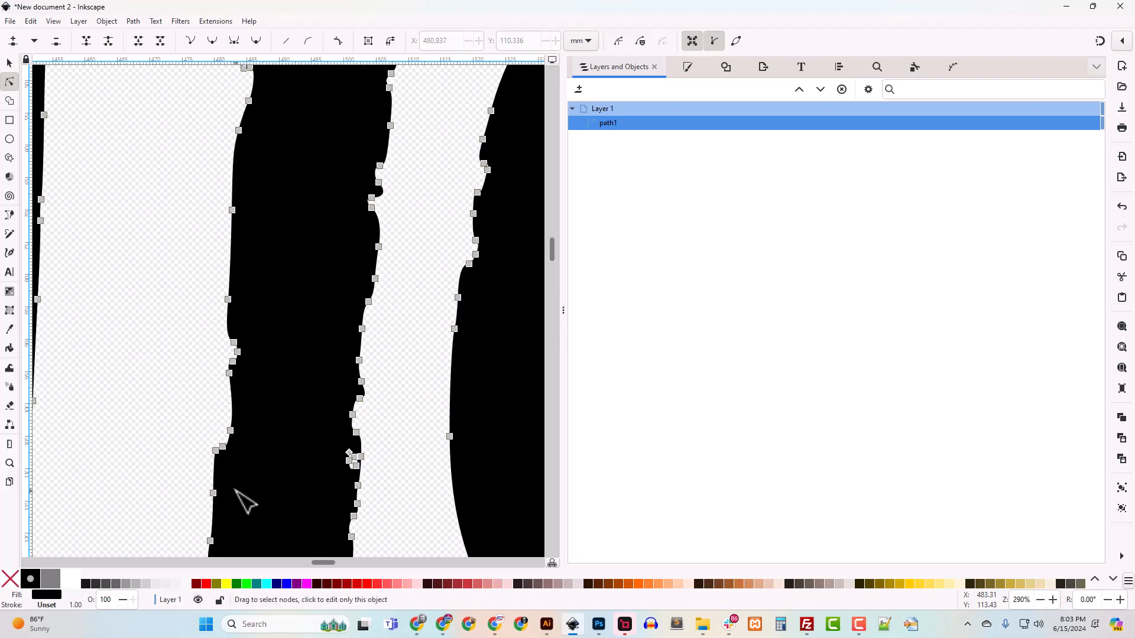
- Try to move the lower-left corner node of the second E in GENERATION, and undo the move
left_click_drag(329, 564, 366, 564)
scroll(365, 495, "down", 15)
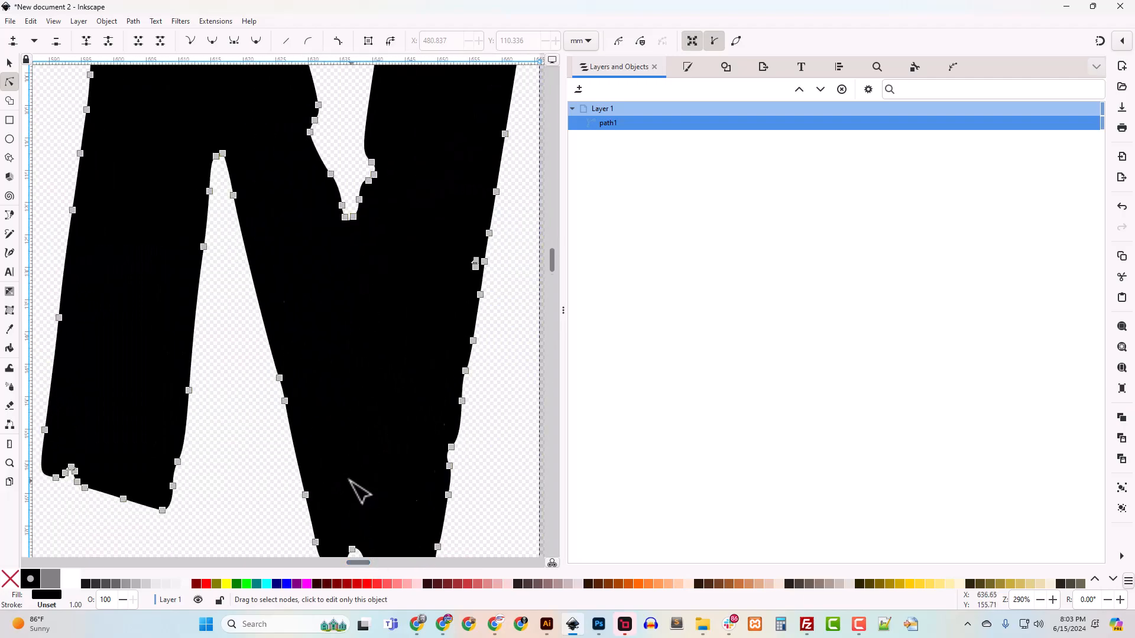
mouse_move(355, 564)
left_mouse_down()
mouse_move(296, 558)
mouse_move(254, 520)
left_mouse_up()
scroll(254, 508, "up", 8)
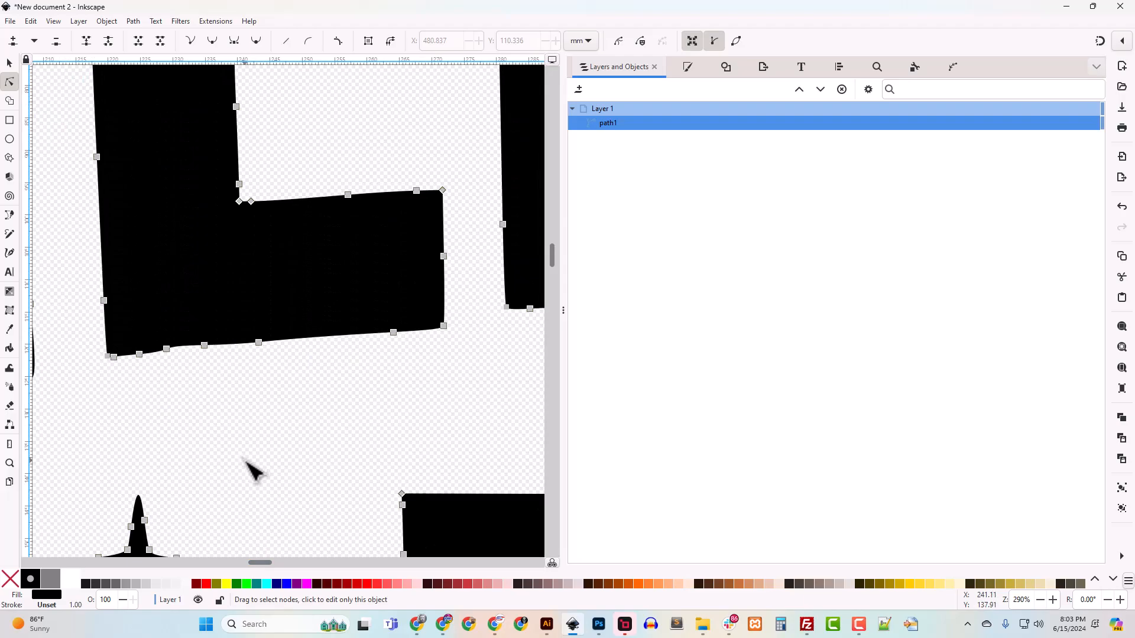
left_click_drag(108, 358, 108, 345)
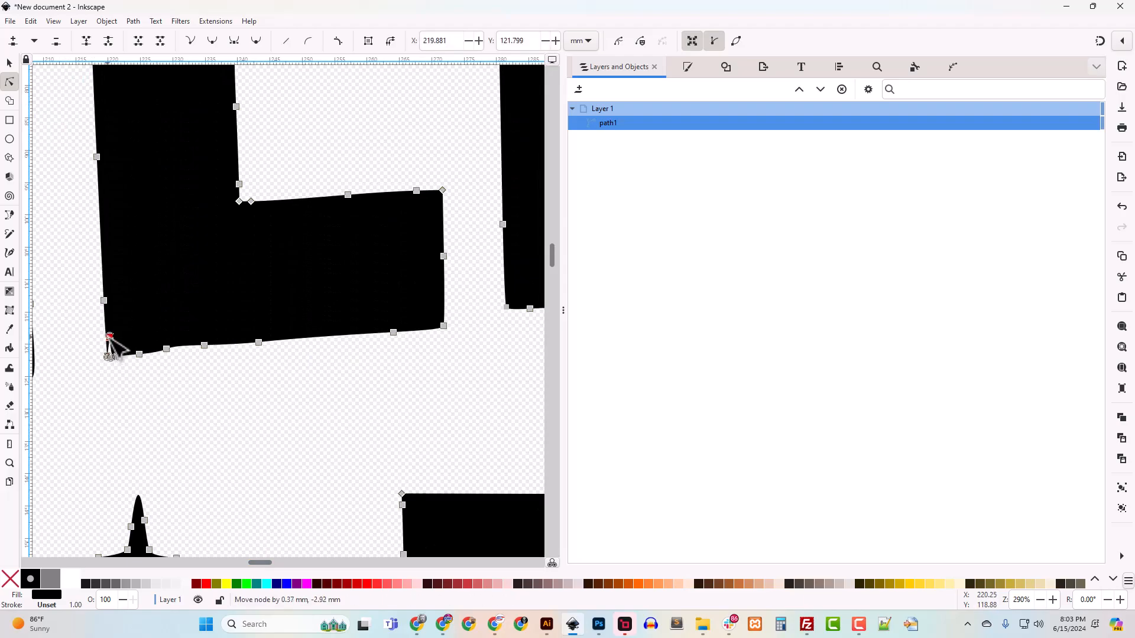
key("ctrl+z")
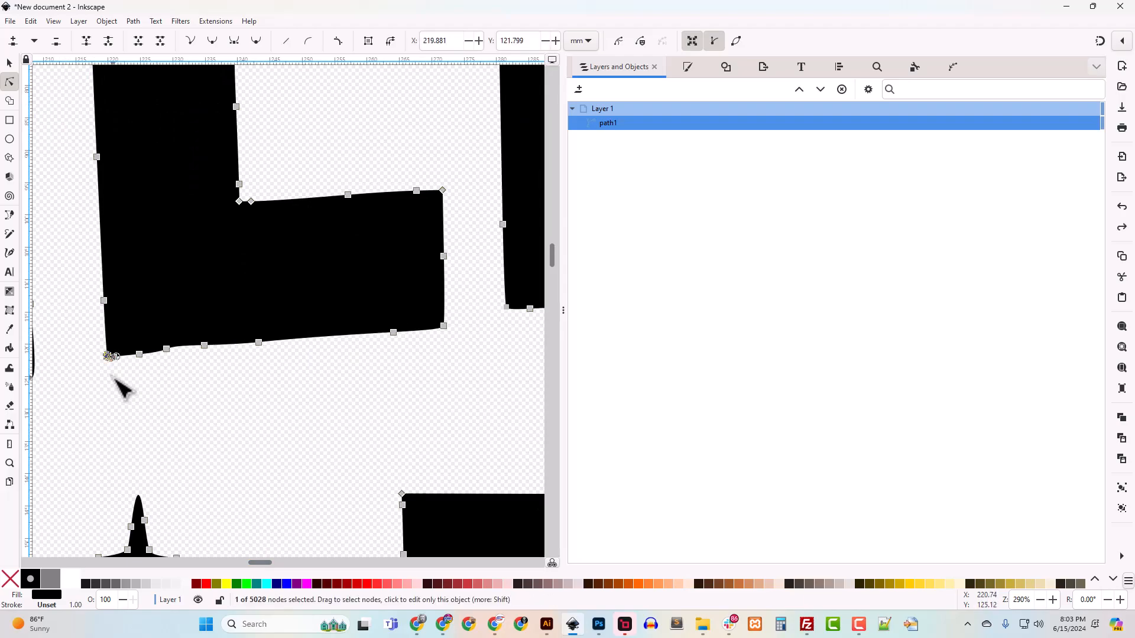
- Join the two closely spaced nodes at the lower-left corner of the second E in GENERATION, and clear the node selection
scroll(118, 385, "up", 2)
left_click_drag(254, 562, 251, 569)
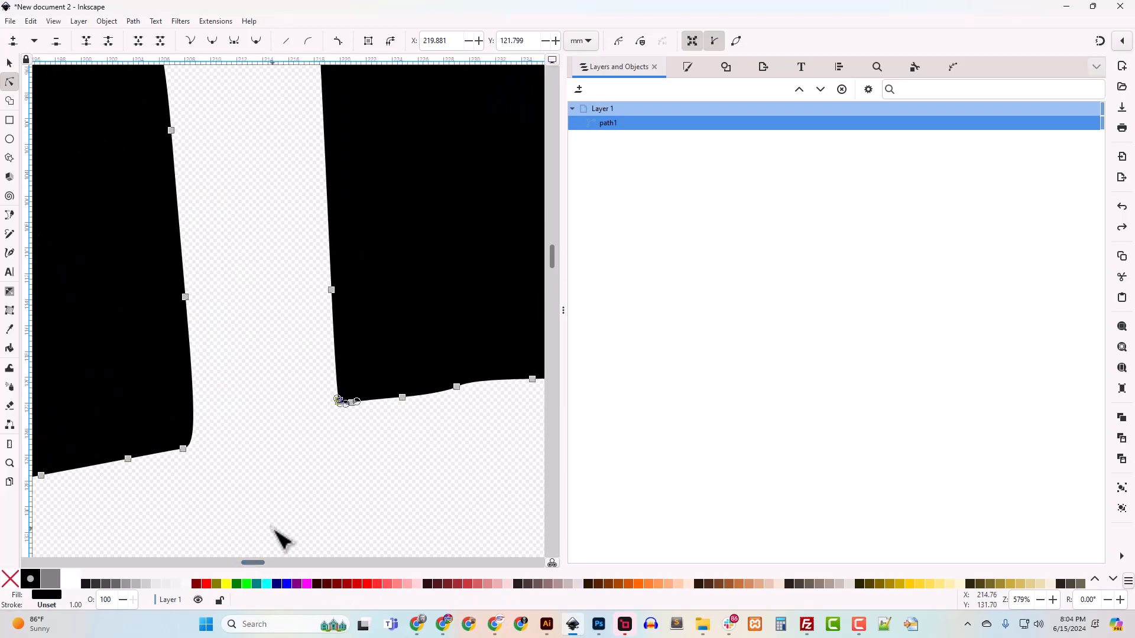
scroll(283, 539, "up", 2)
scroll(354, 508, "down", 1)
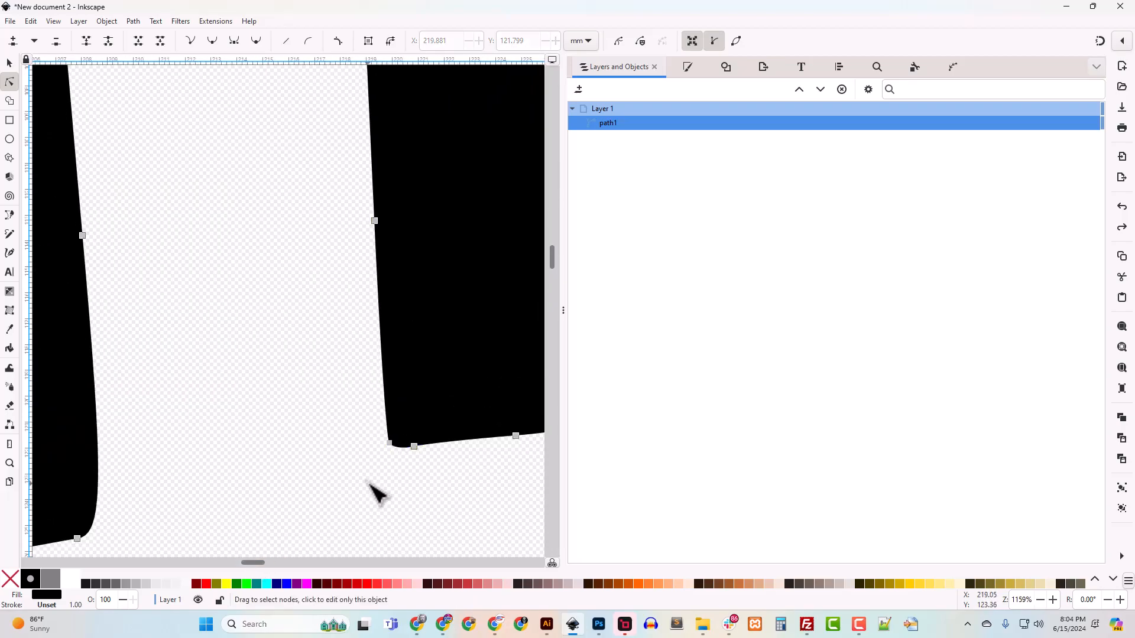
left_click_drag(389, 443, 392, 454)
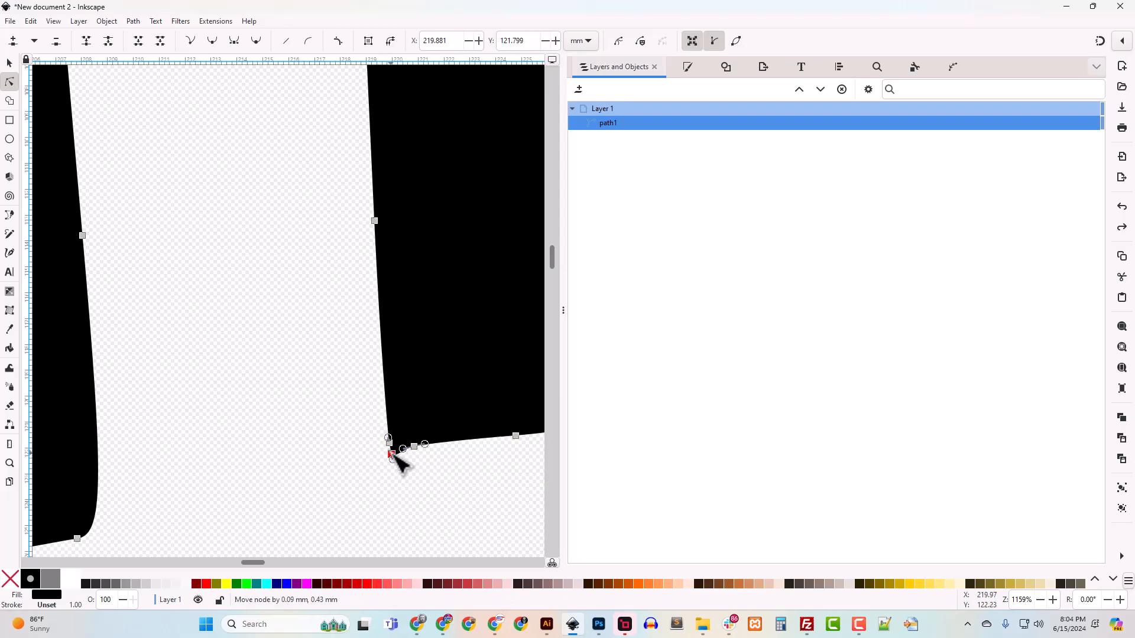
key("Delete")
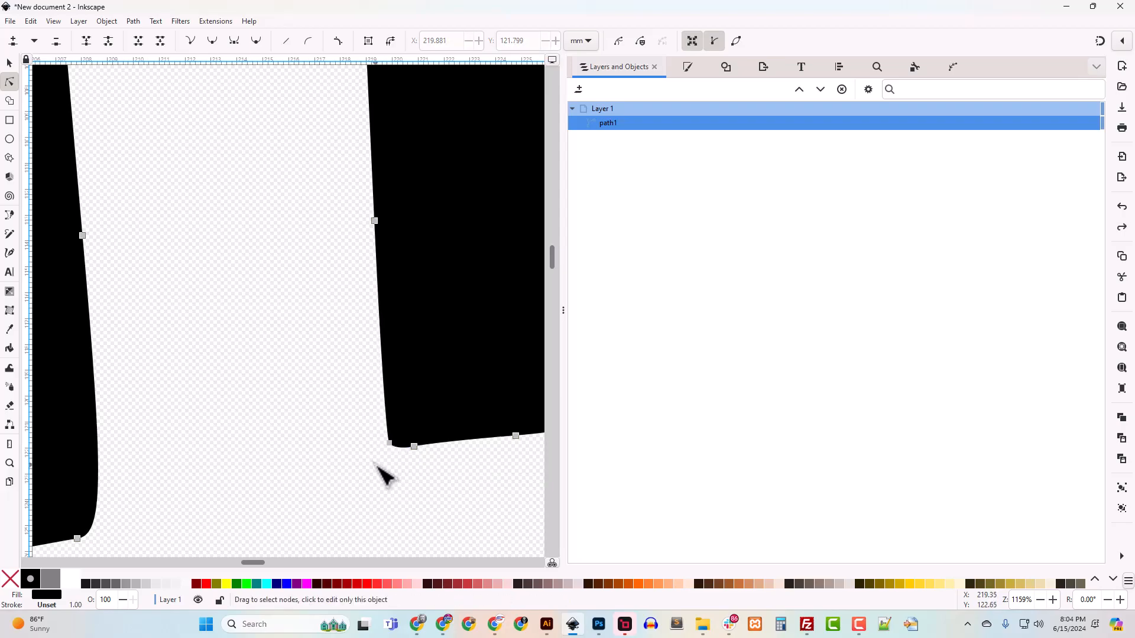
left_click_drag(395, 460, 382, 435)
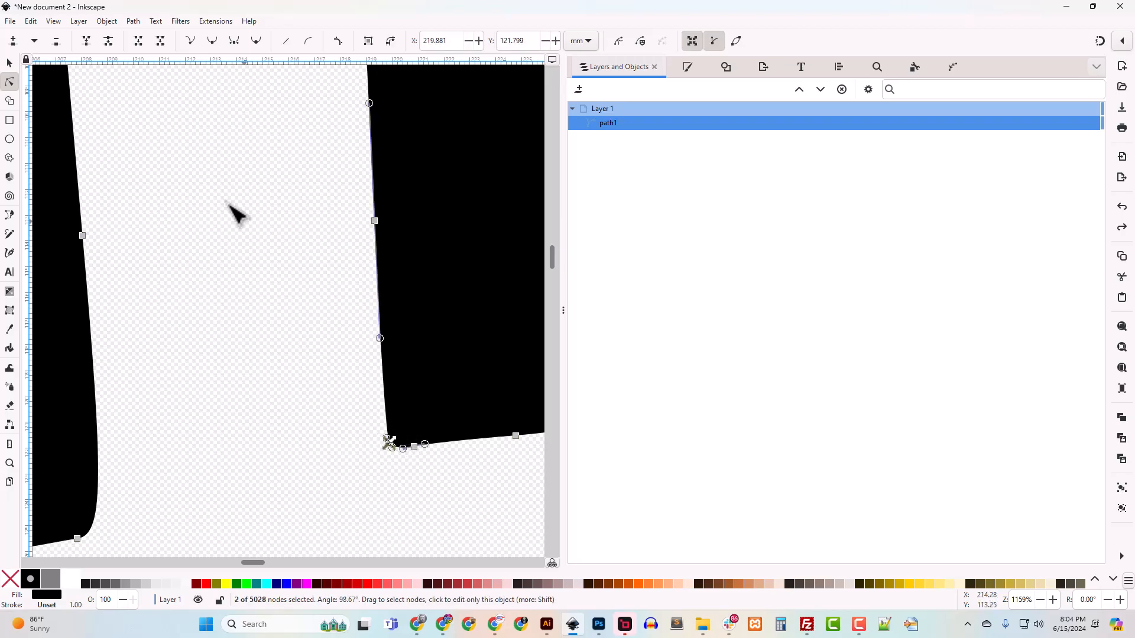
left_click(88, 42)
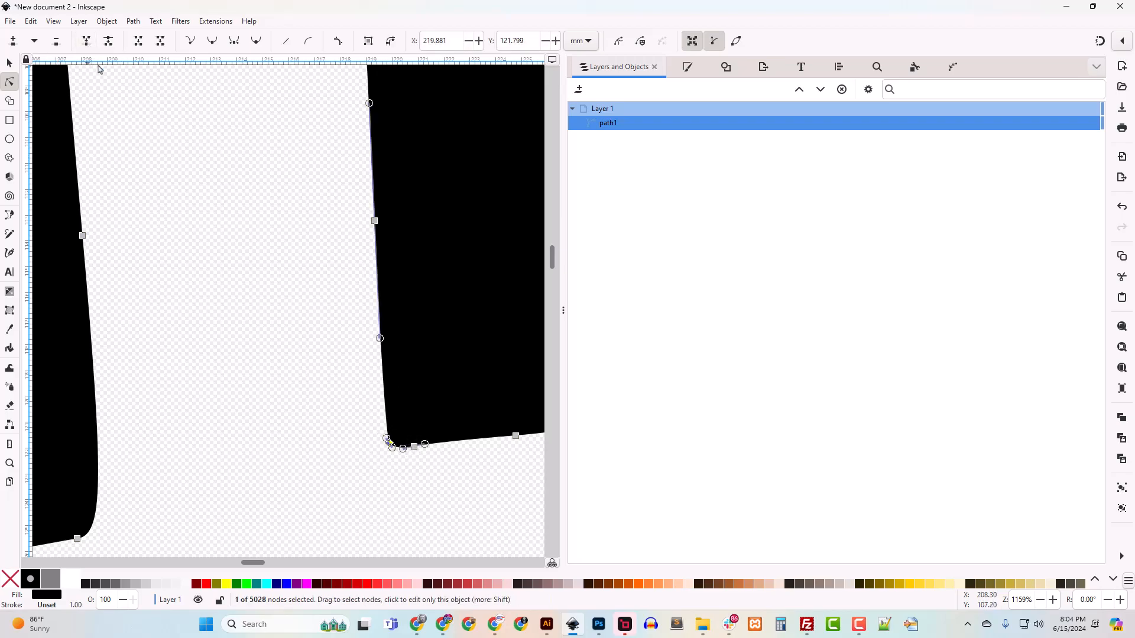
key("Escape")
- Join the two closely spaced nodes at the foot of the first N's left stem in GENERATION, and clear the node selection
scroll(236, 355, "down", 1)
scroll(239, 355, "down", 2)
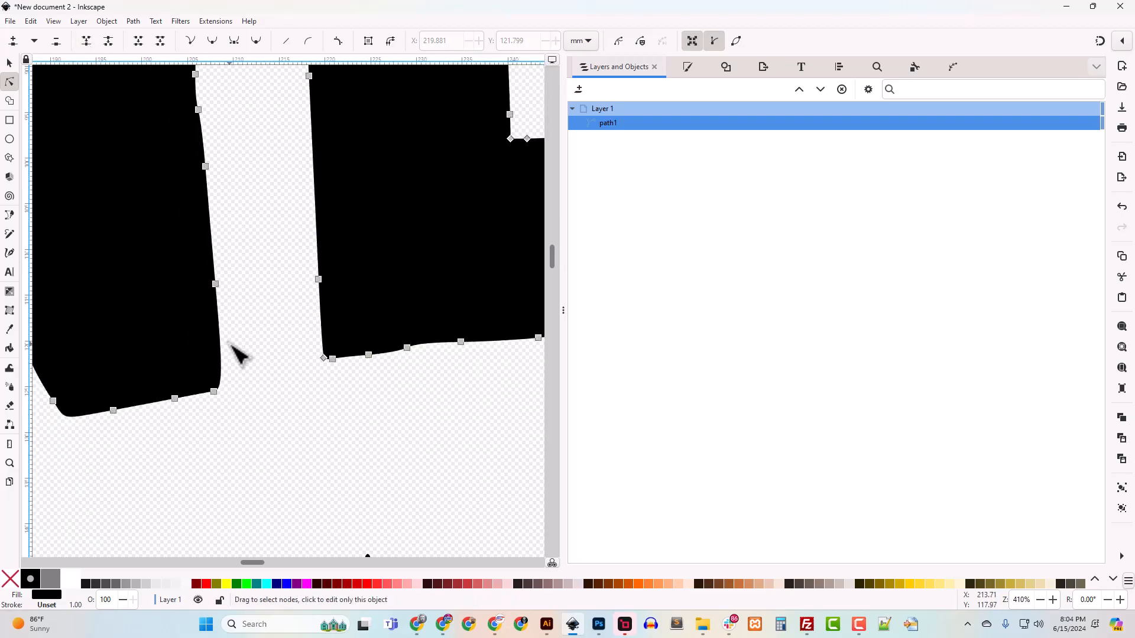
left_click_drag(260, 563, 240, 566)
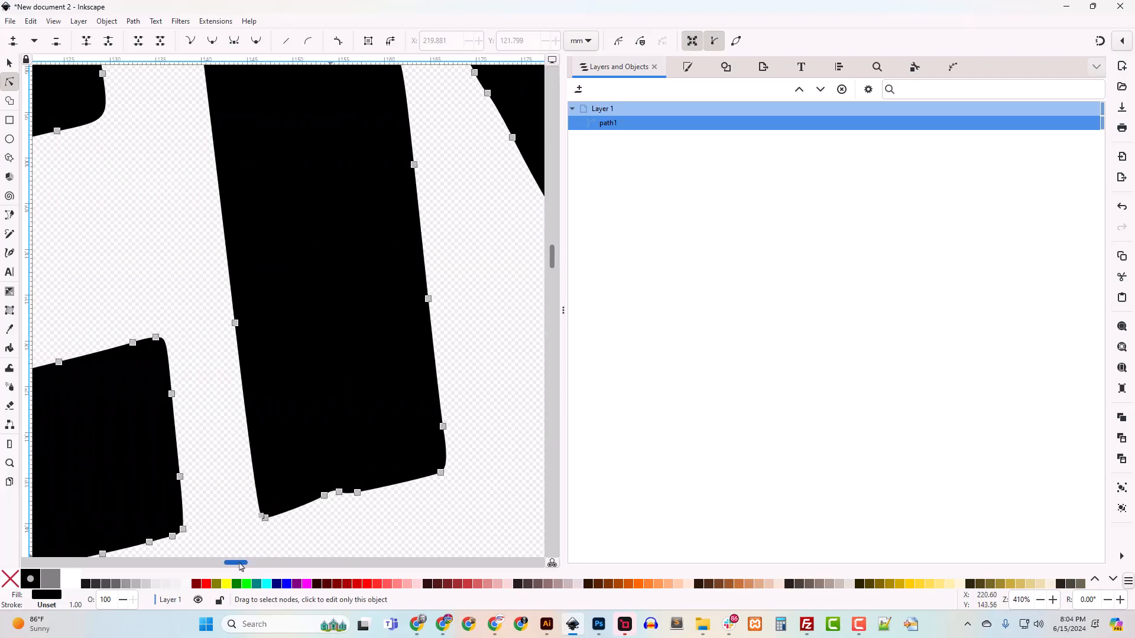
mouse_move(260, 515)
left_mouse_down()
mouse_move(252, 510)
mouse_move(261, 522)
left_mouse_up()
key("ctrl+z")
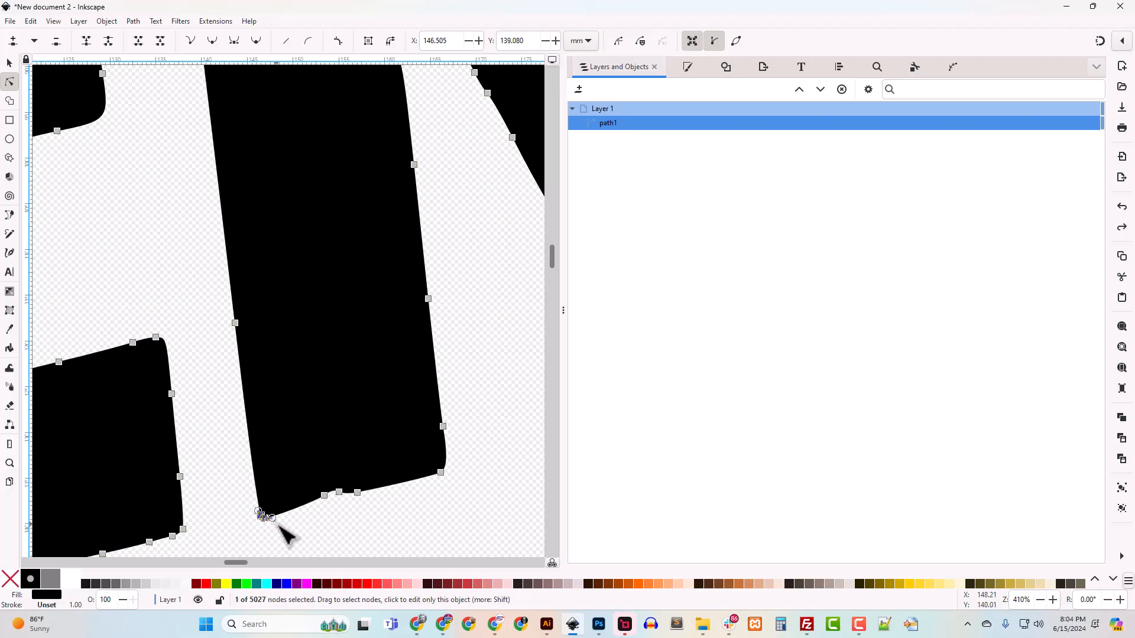
scroll(278, 524, "up", 3)
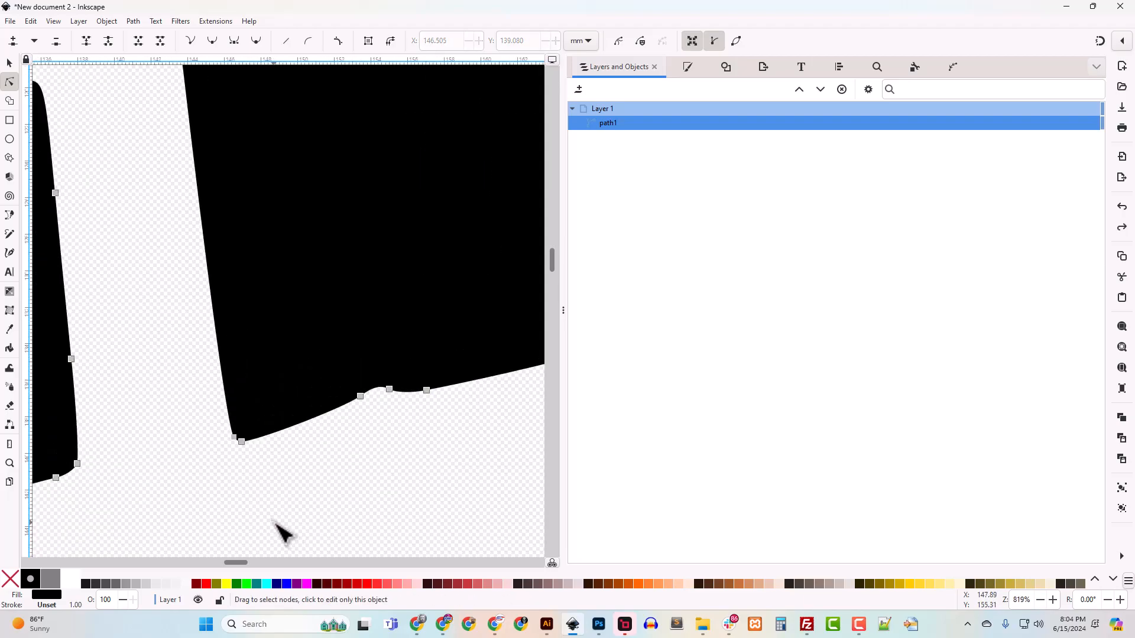
scroll(273, 515, "up", 1)
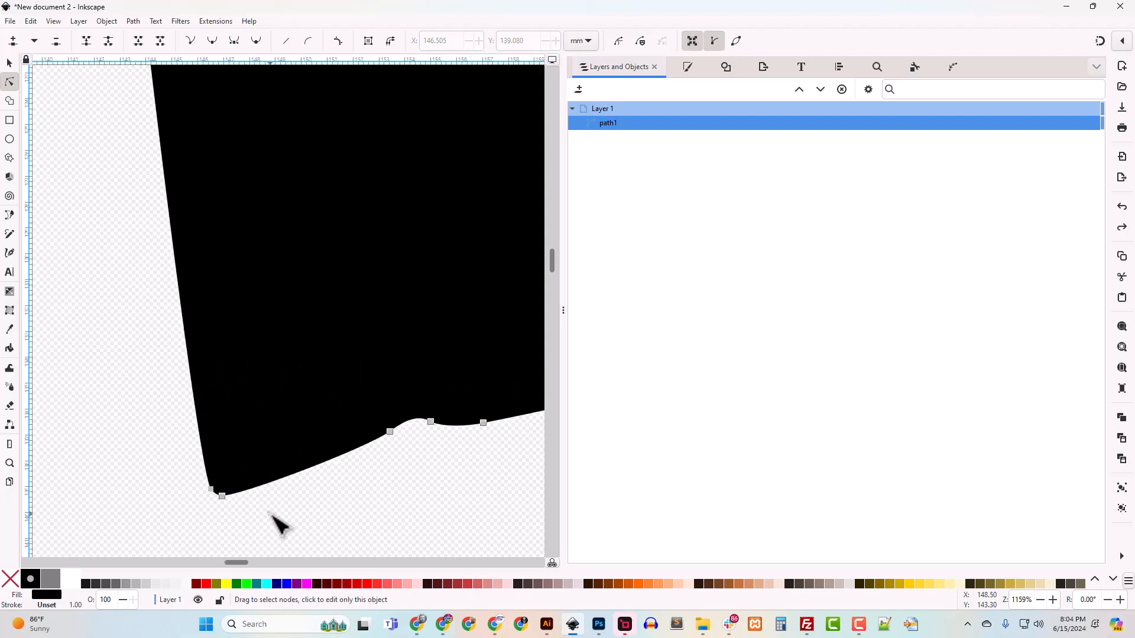
left_click(214, 492)
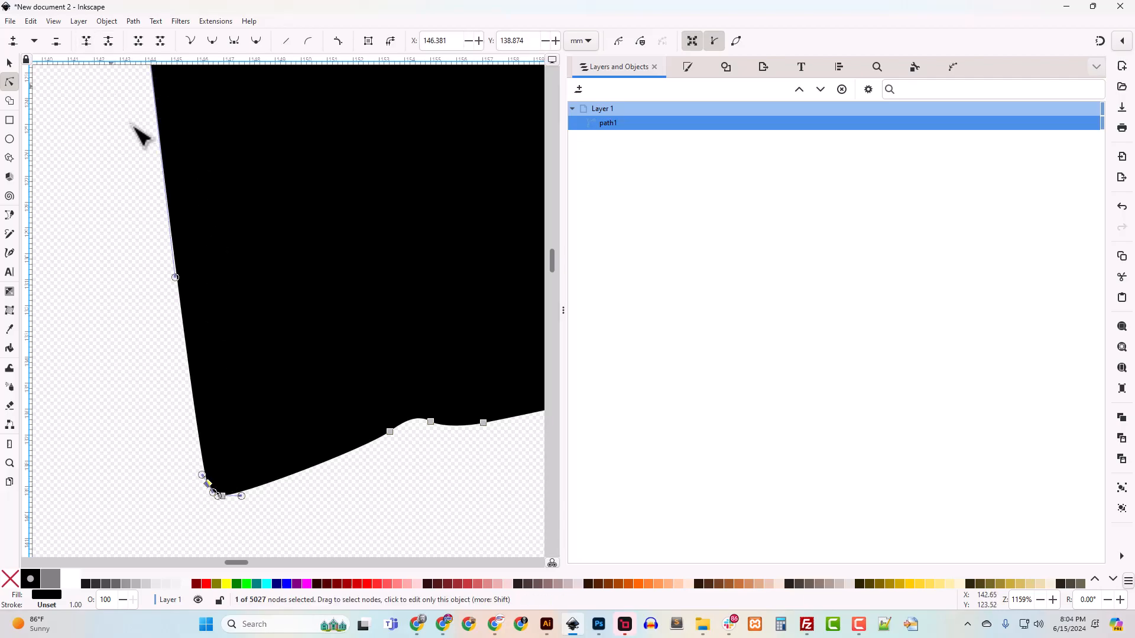
left_click(364, 541)
- Deselect the traced path and bring the overall design into view
scroll(365, 542, "down", 2)
scroll(358, 536, "down", 3)
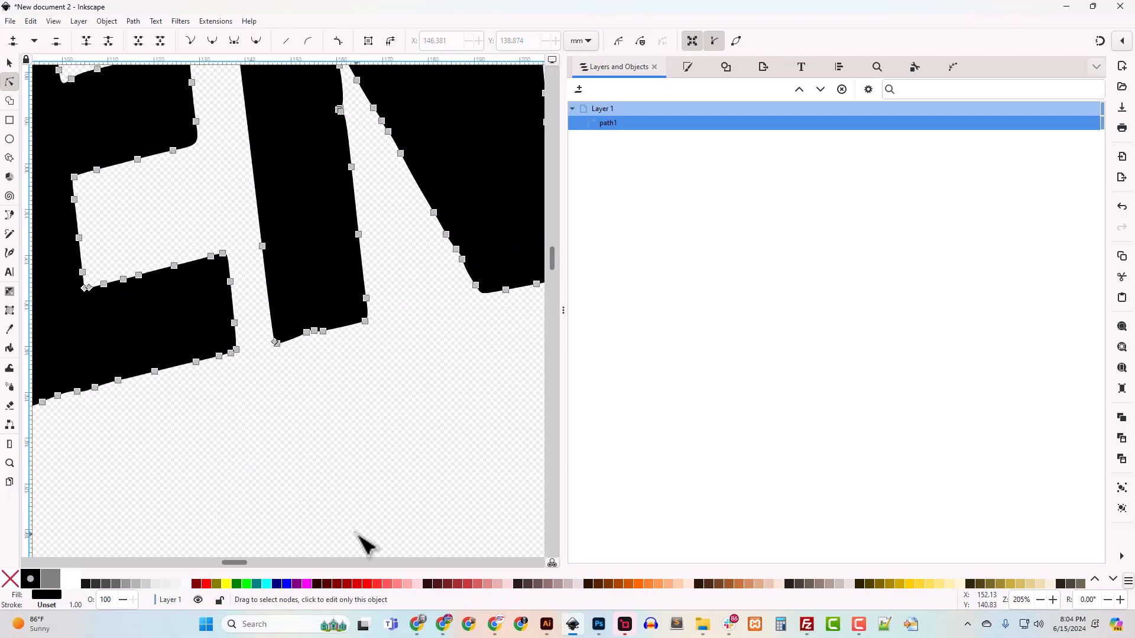
scroll(364, 541, "down", 4)
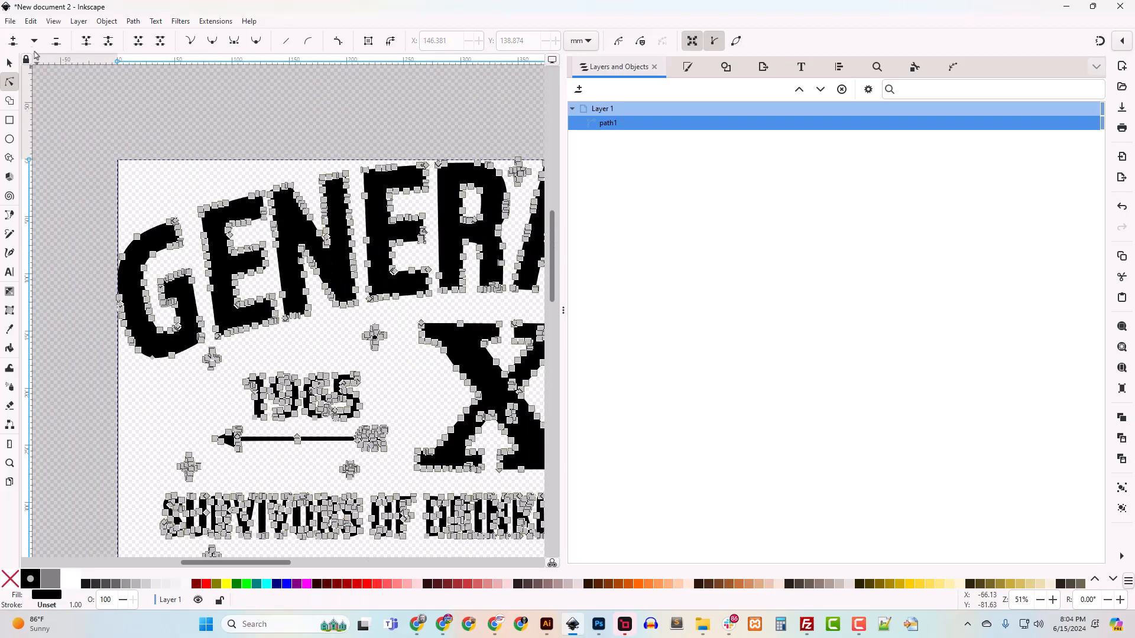
left_click(10, 22)
left_click(276, 117)
scroll(276, 117, "down", 3)
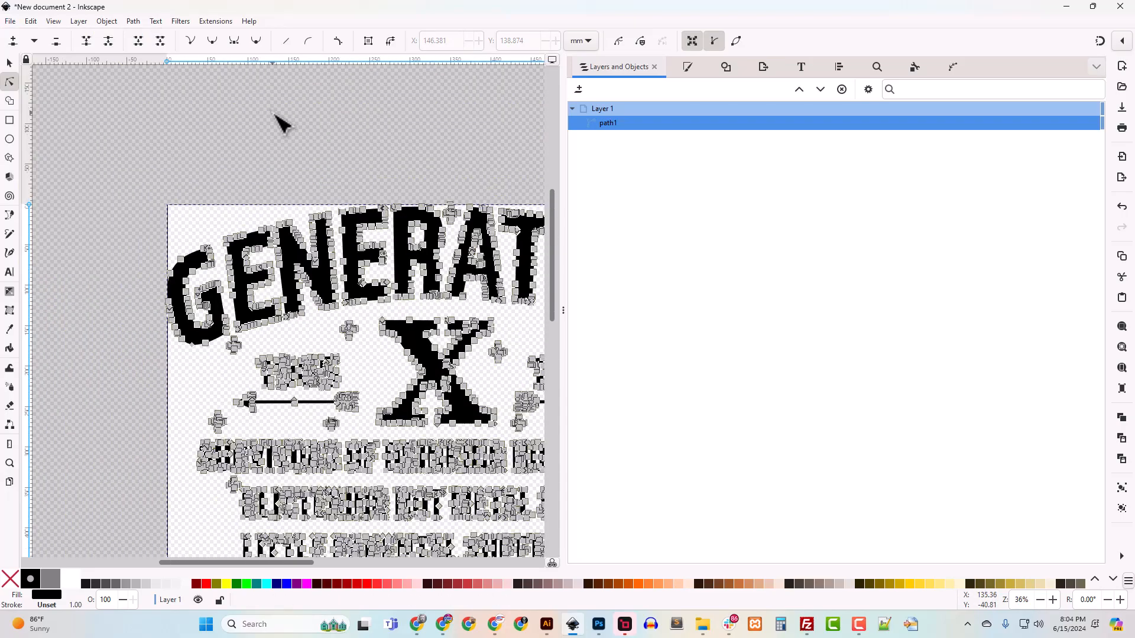
left_click(325, 134)
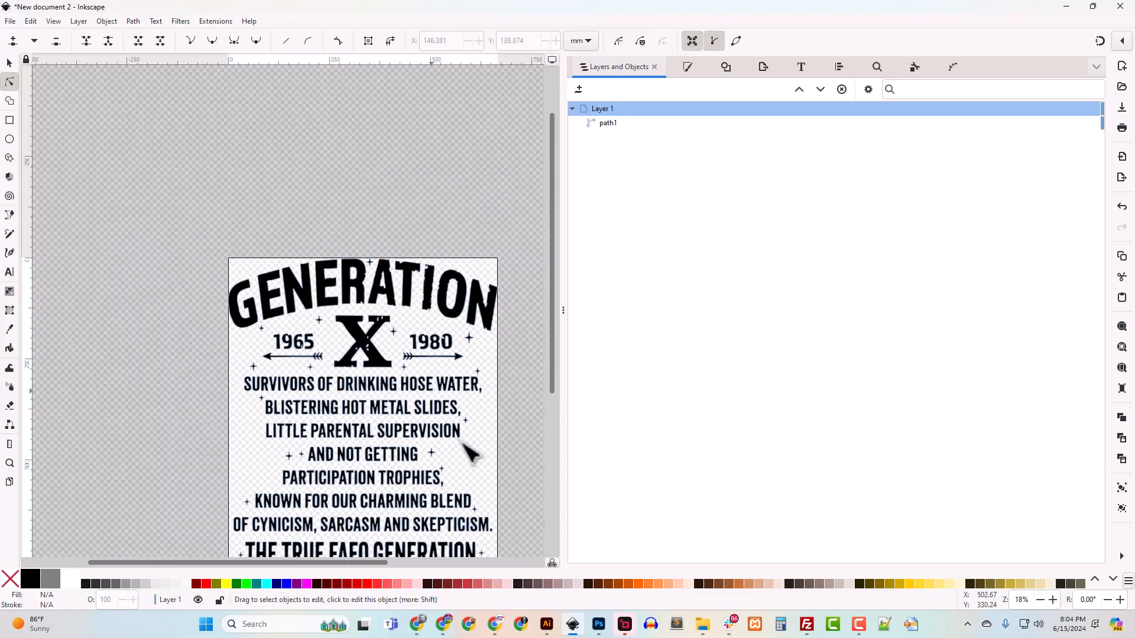
- Save the document in the Downloads folder as an Inkscape SVG named Gen_X_SVG.svg
scroll(467, 449, "down", 5)
left_click(17, 23)
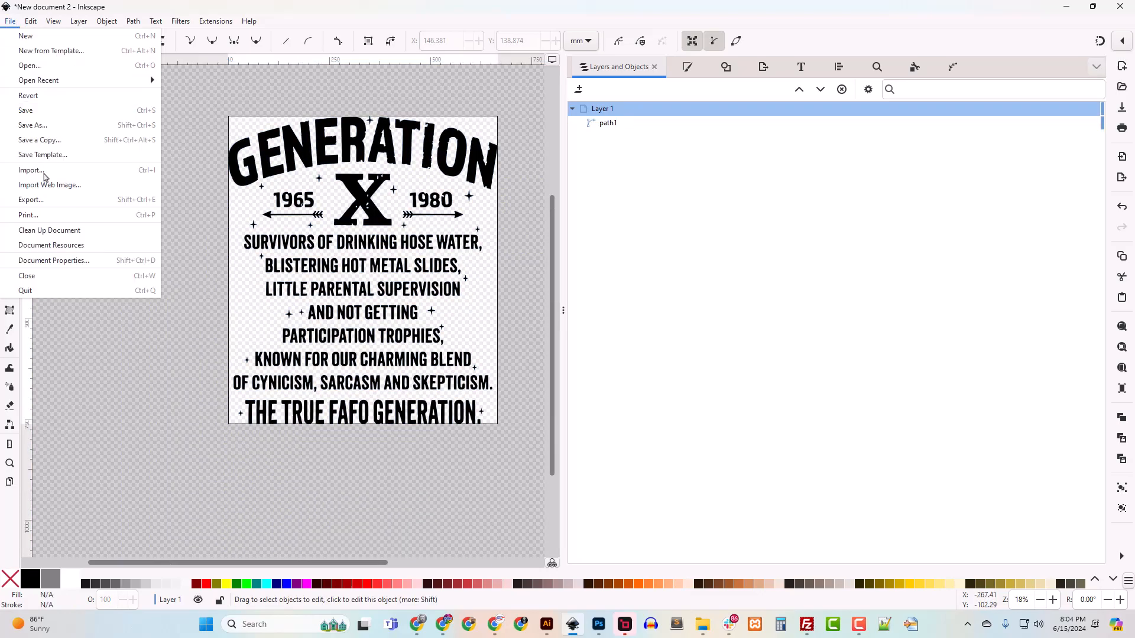
left_click(36, 124)
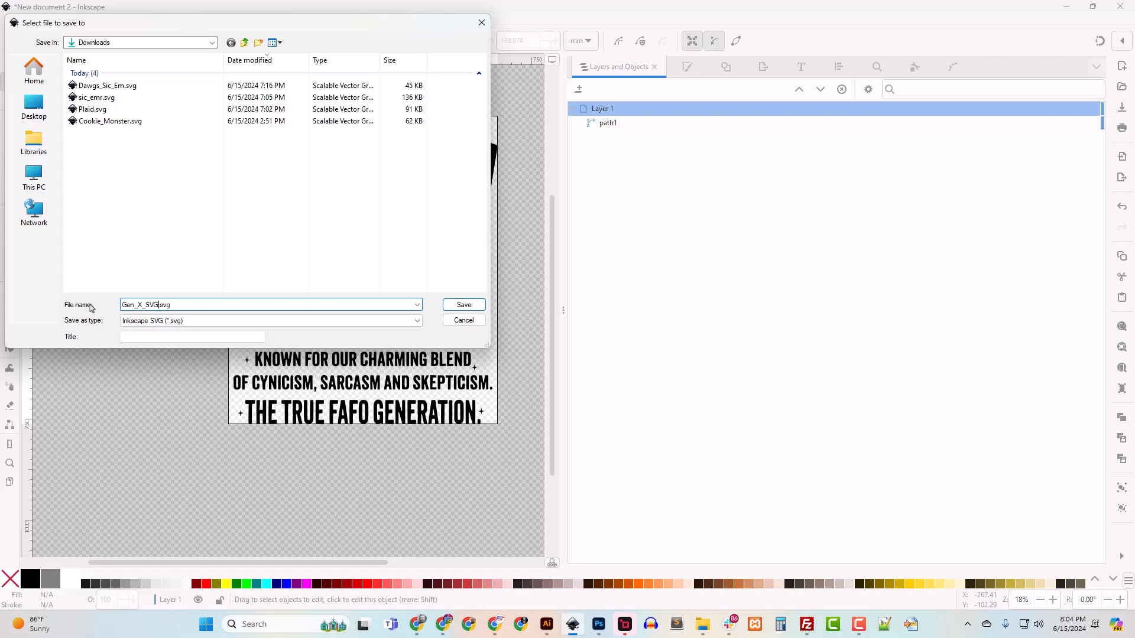
key("Return")
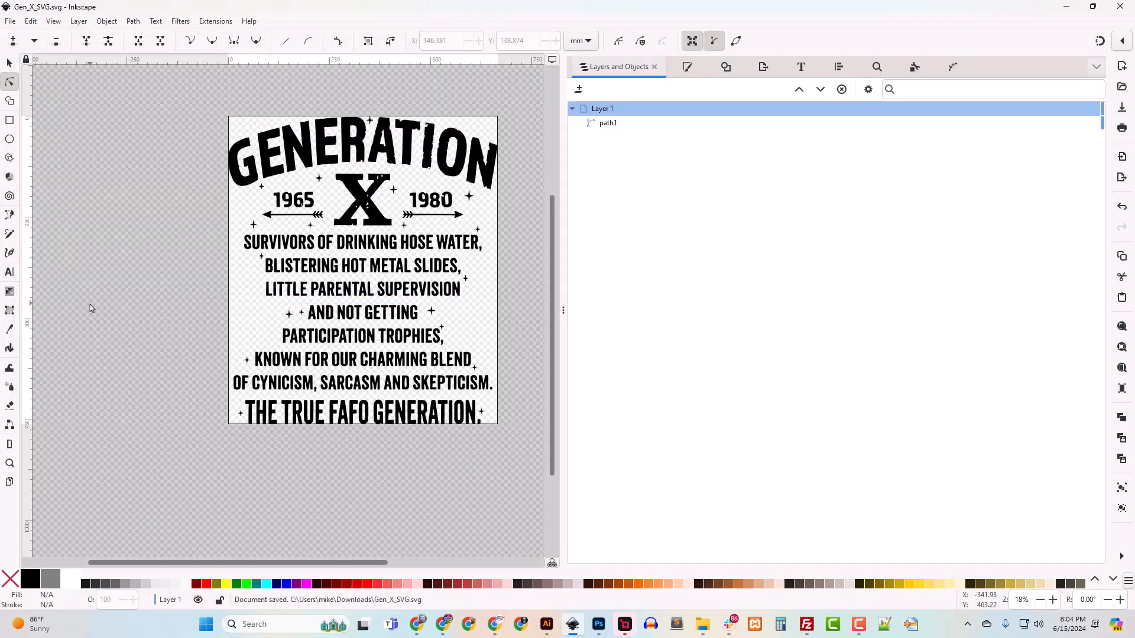